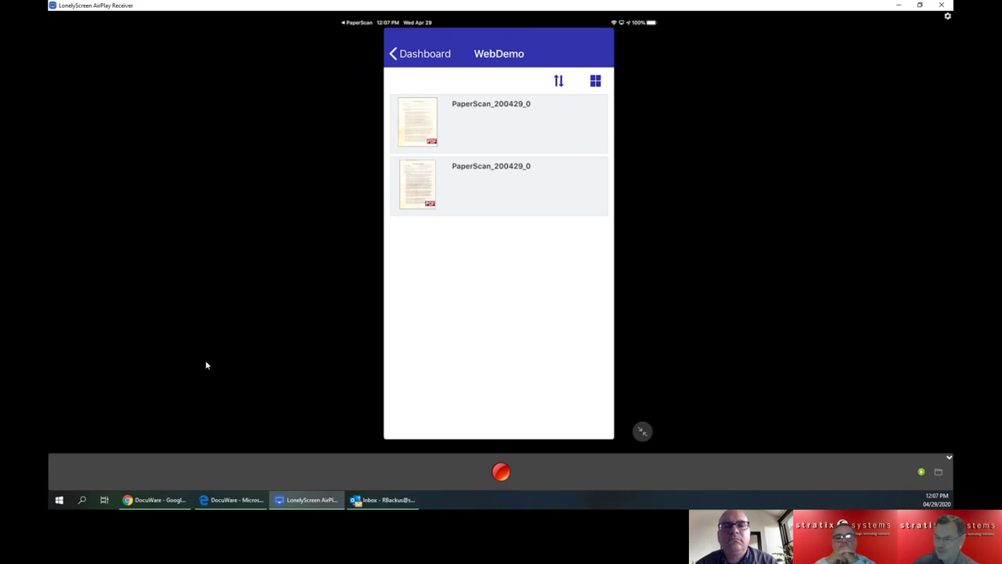
- Preview the older non-disclosure agreement scan from the WebDemo tray, then close the viewer
click(153, 499)
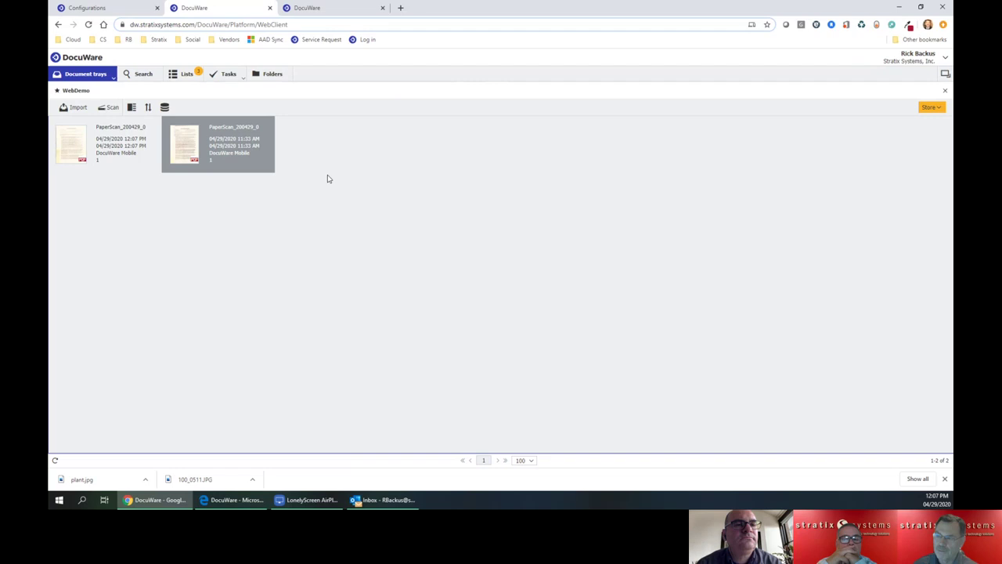
double_click(192, 145)
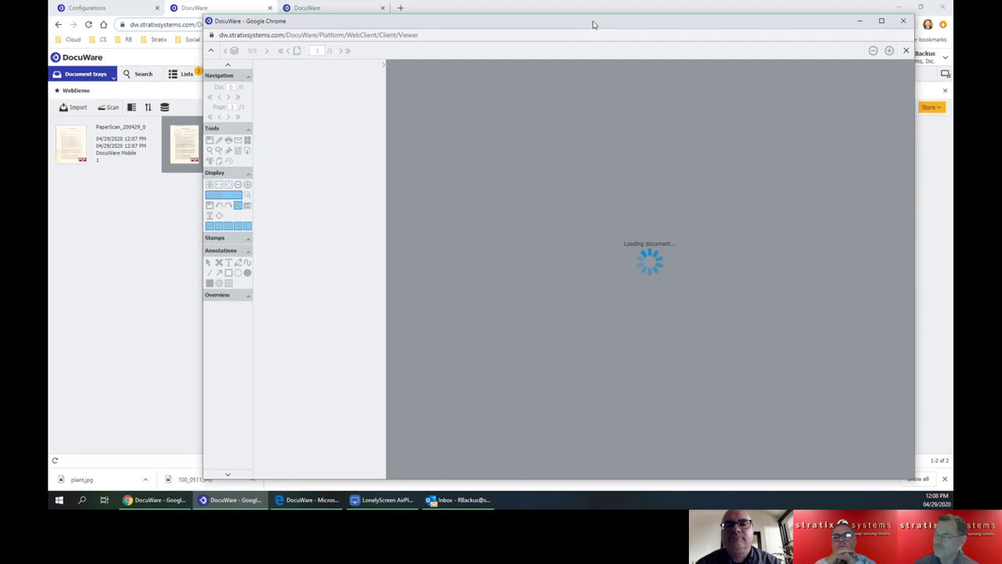
drag(592, 24, 589, 22)
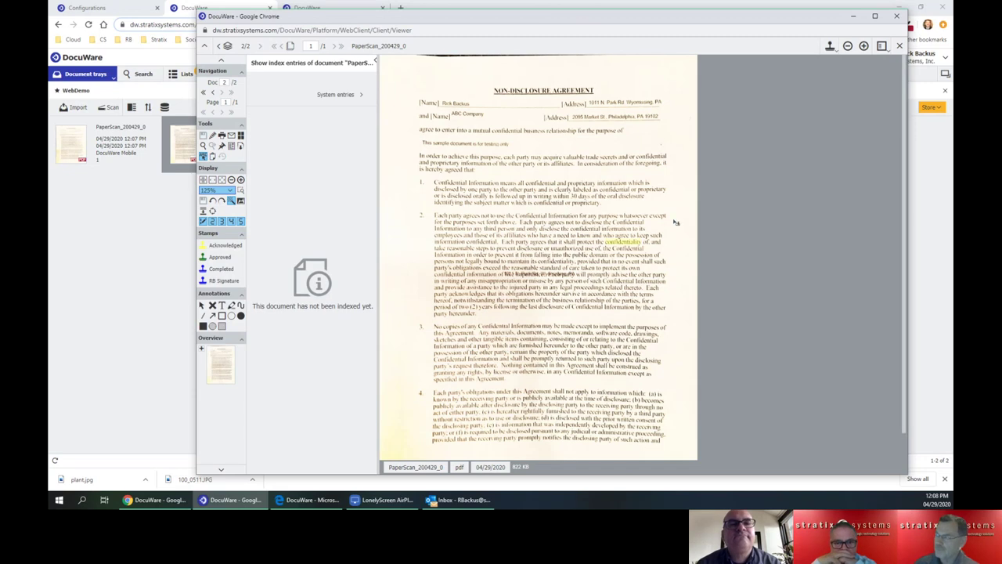
click(896, 16)
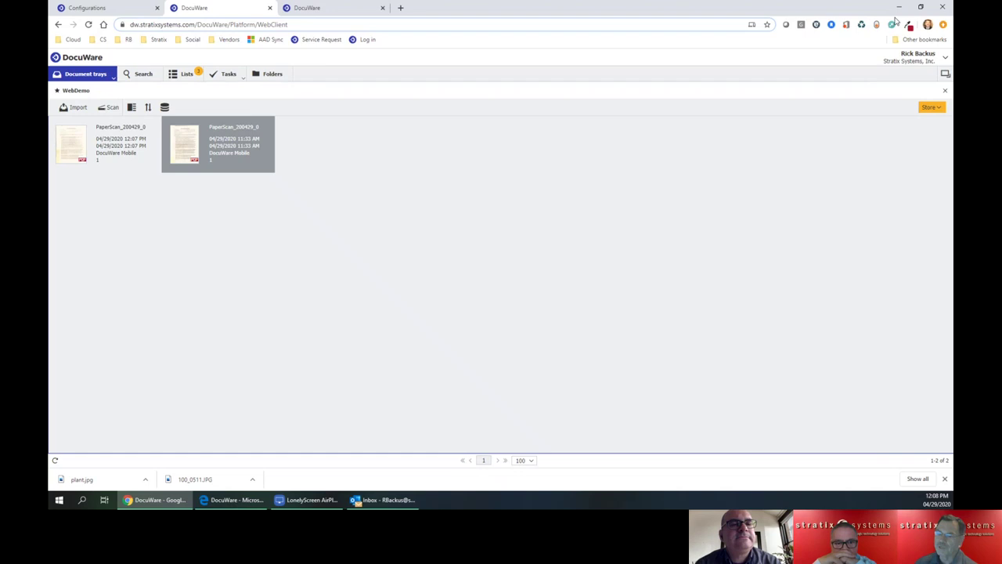
- Start filing the scan into WebDemo with company Stratix Systems, Inc. and a suggested email
click(937, 110)
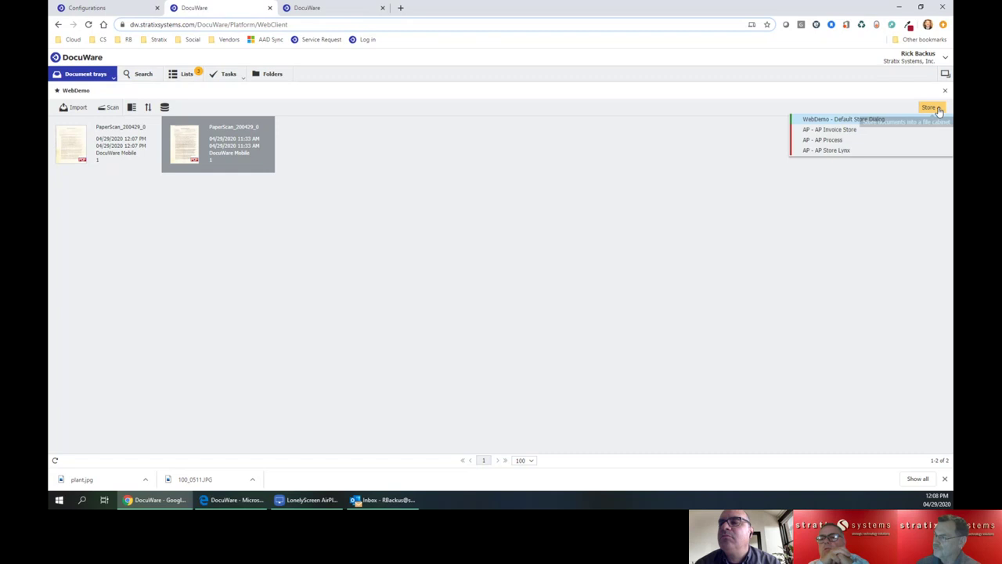
click(848, 121)
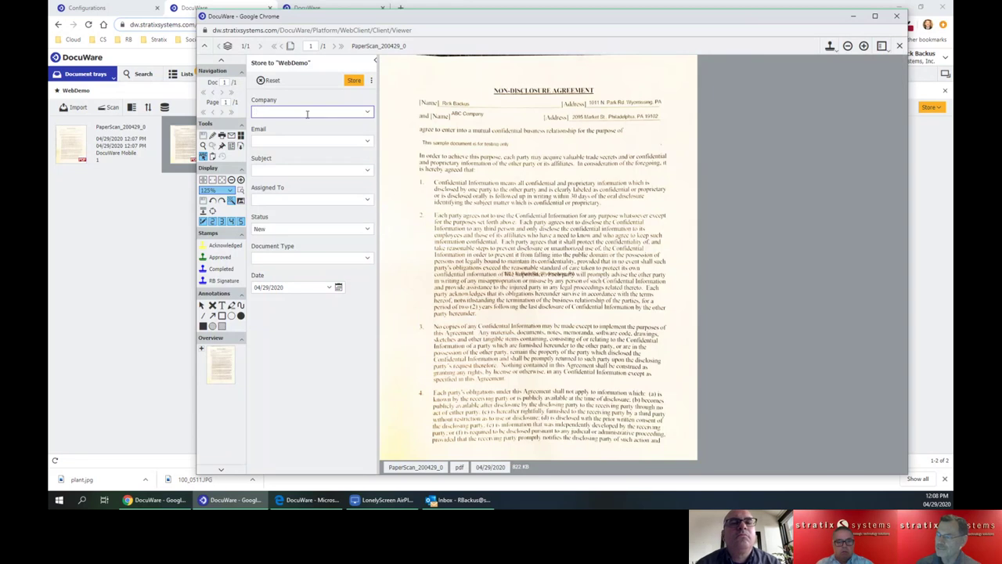
click(307, 114)
click(282, 162)
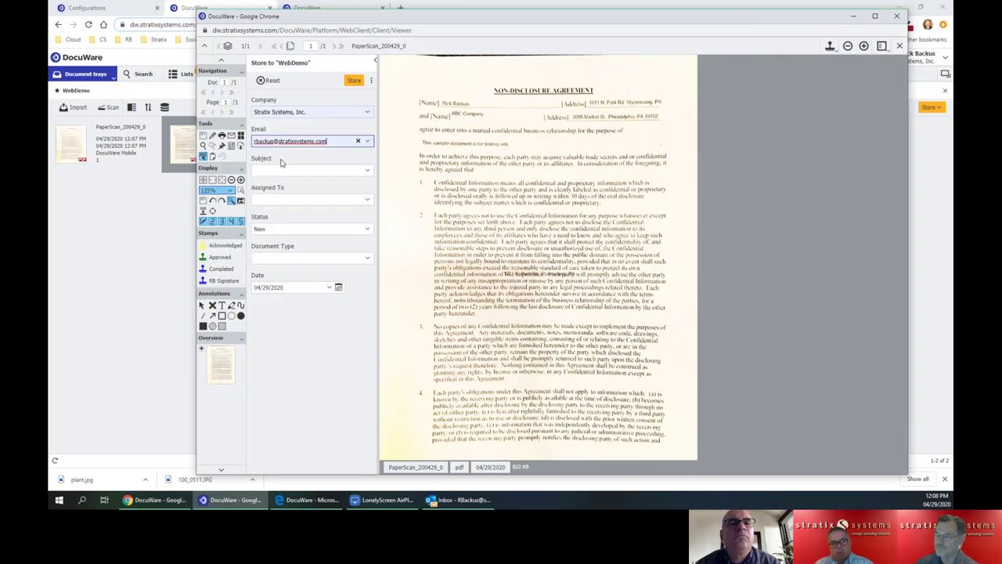
click(301, 142)
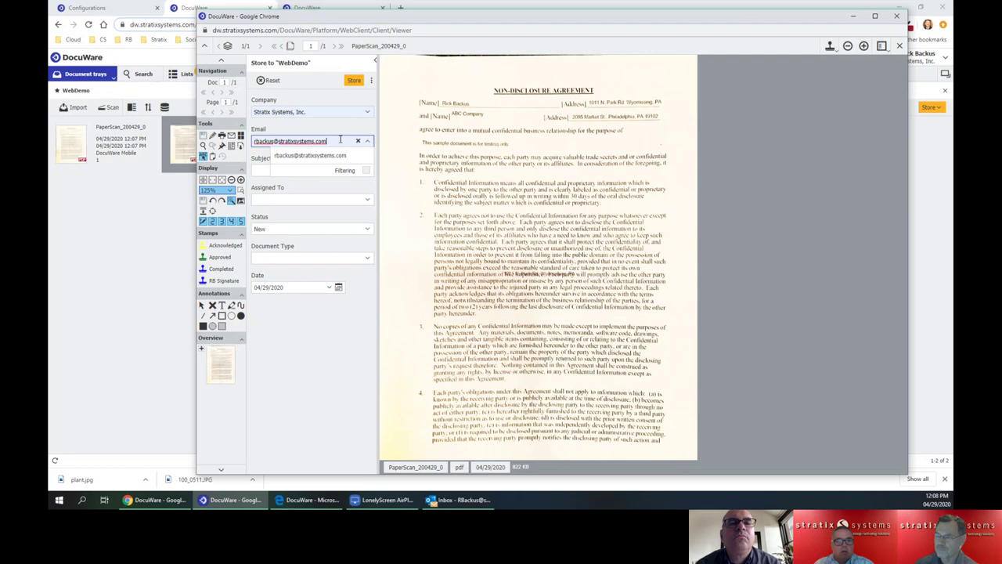
- Enter subject Sample, assign to admin, set type Field Ticket, and store the document
click(256, 169)
text(Samp)
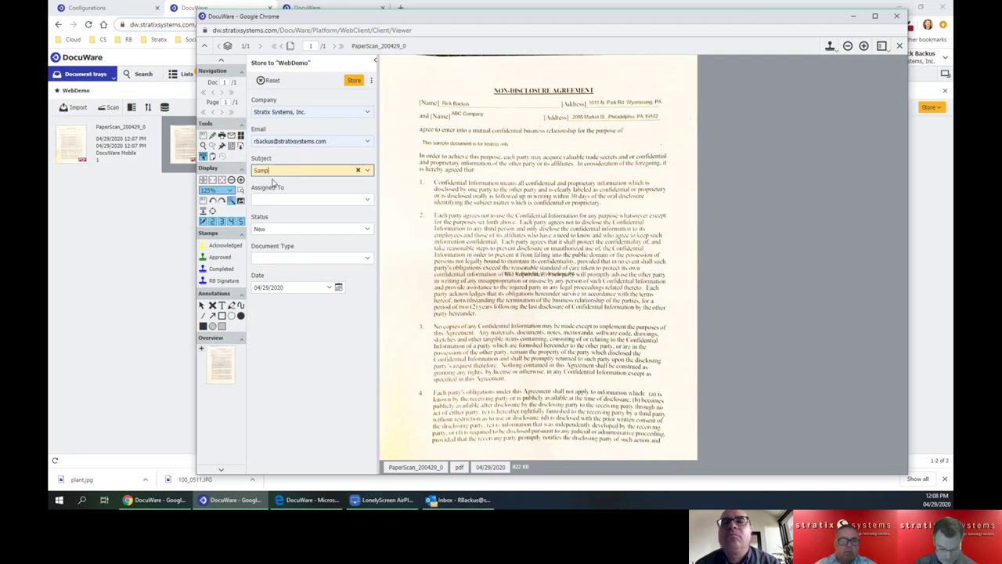
text(le)
key(Tab)
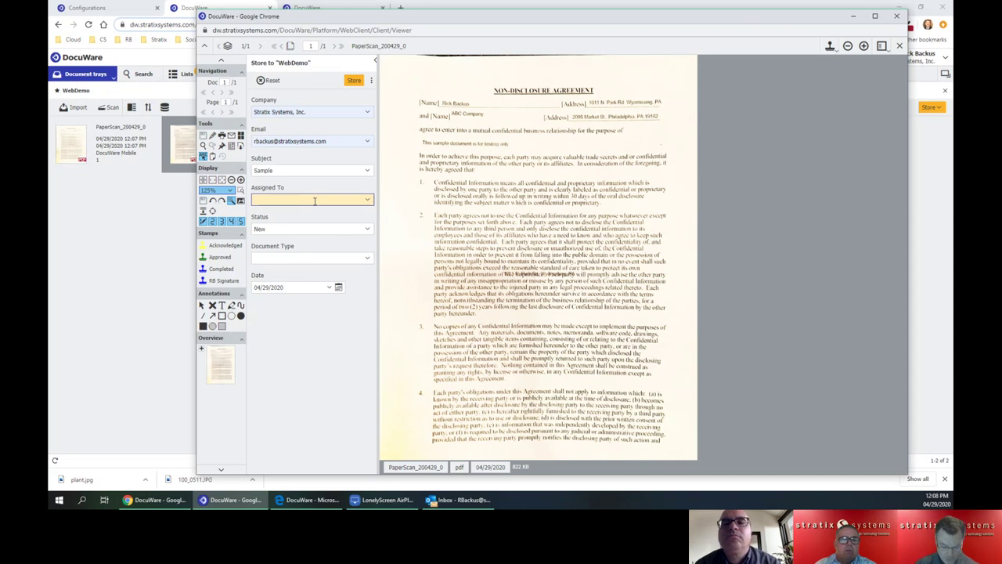
text(adm)
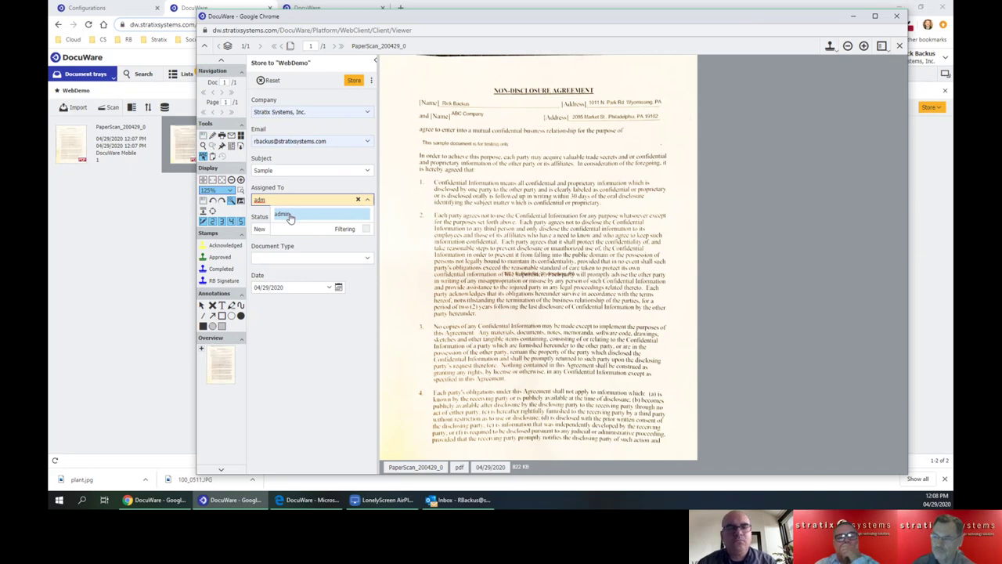
text(i)
click(289, 218)
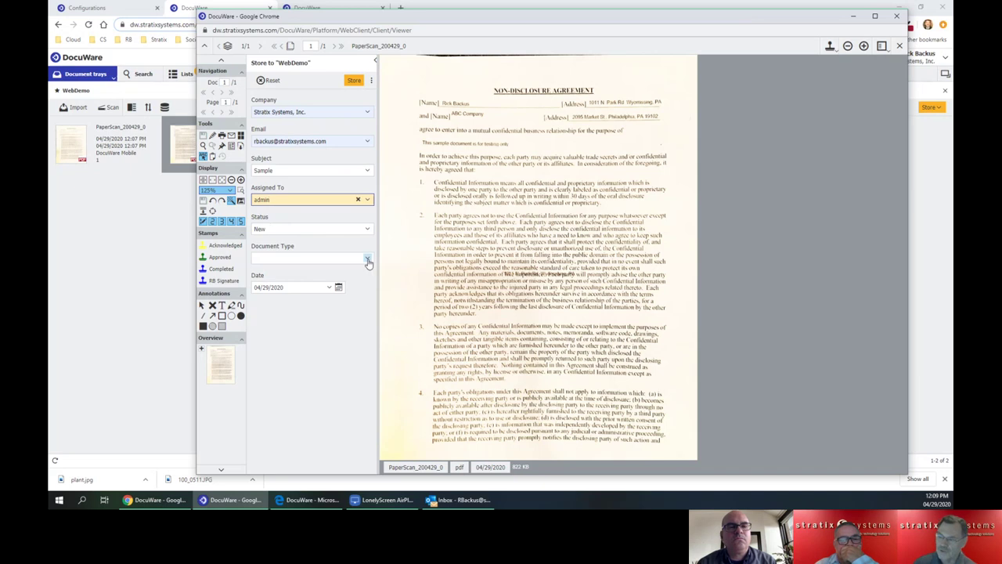
click(368, 260)
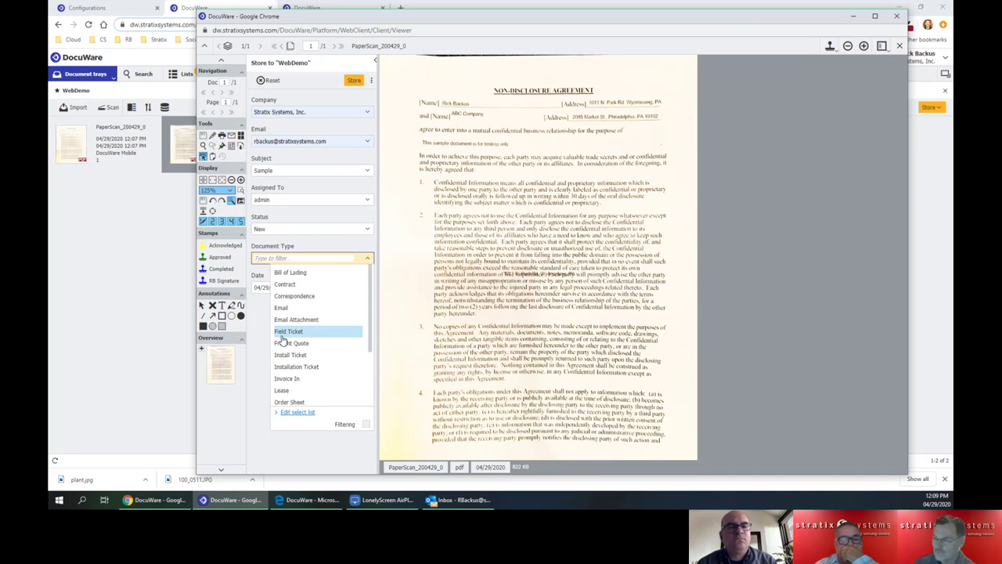
click(286, 334)
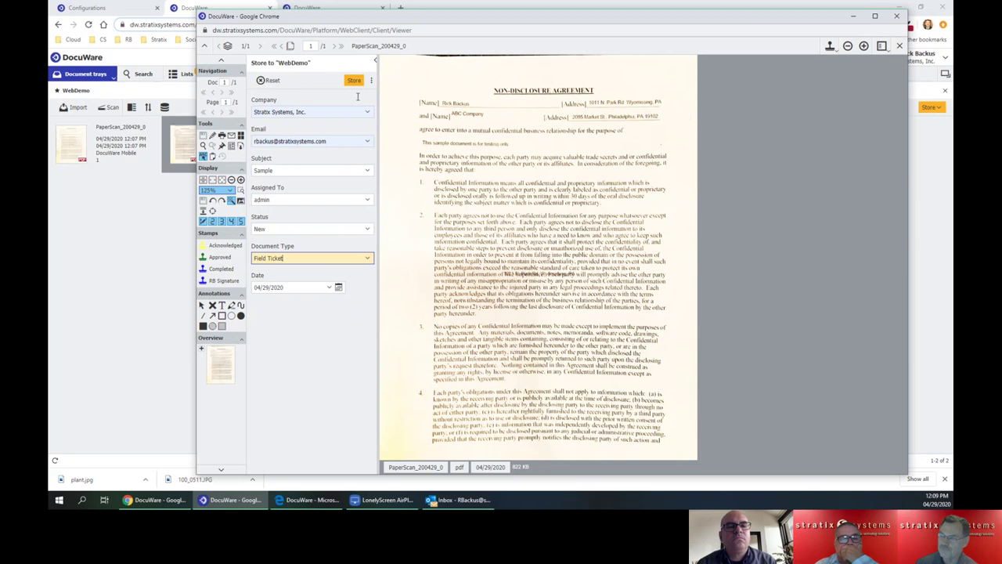
click(354, 81)
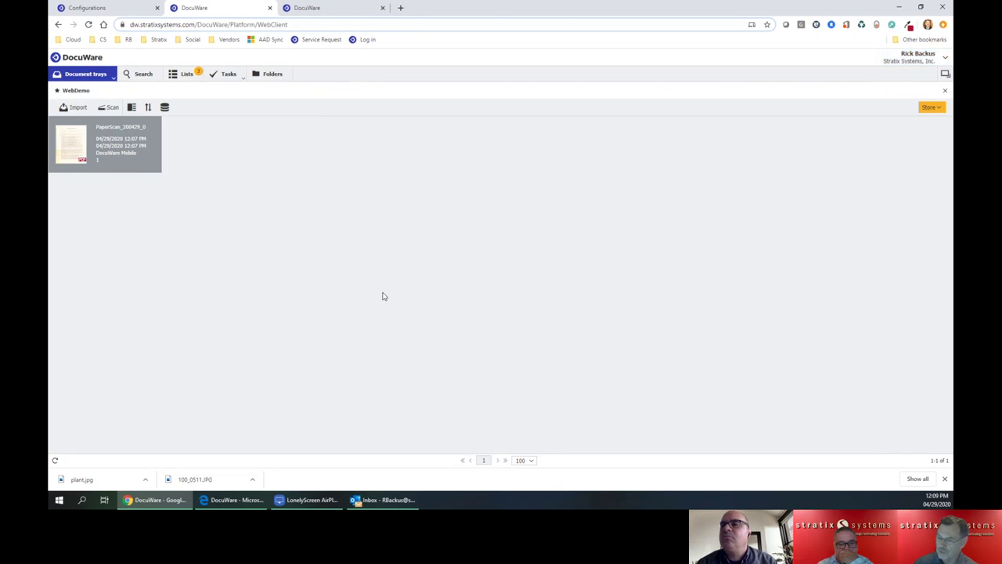
- Switch to the admin's DocuWare session and open the My New Items list
click(228, 499)
click(228, 501)
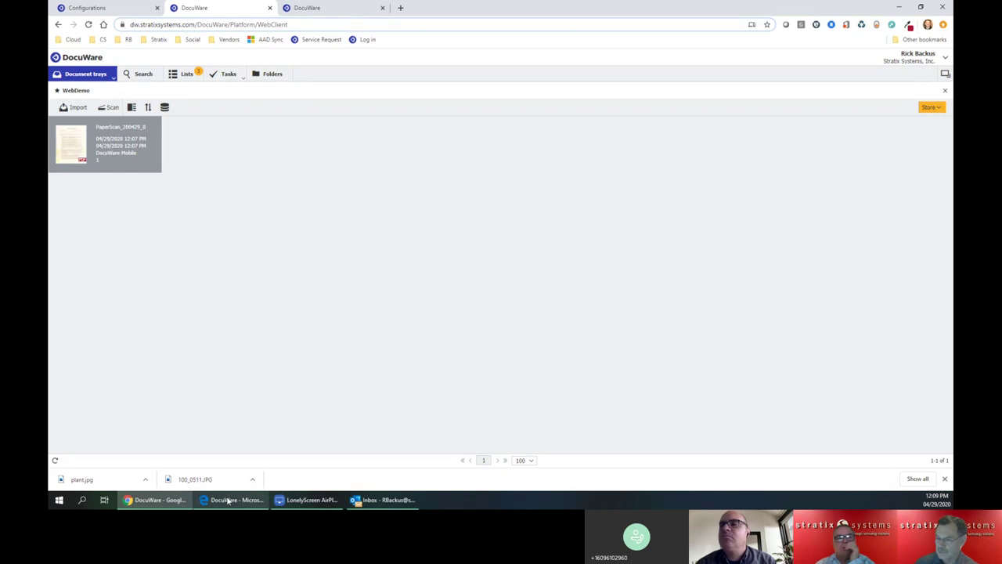
click(243, 505)
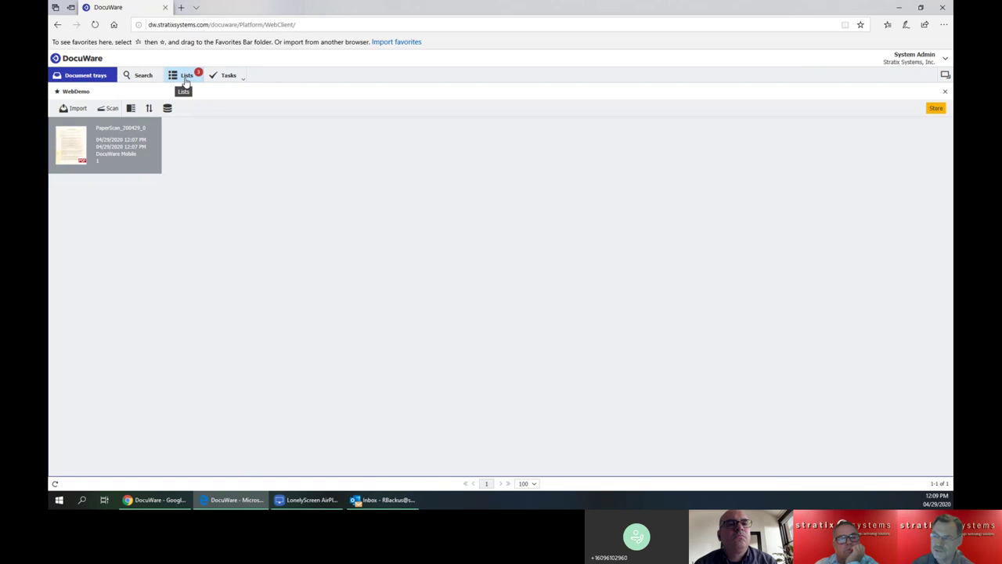
click(185, 79)
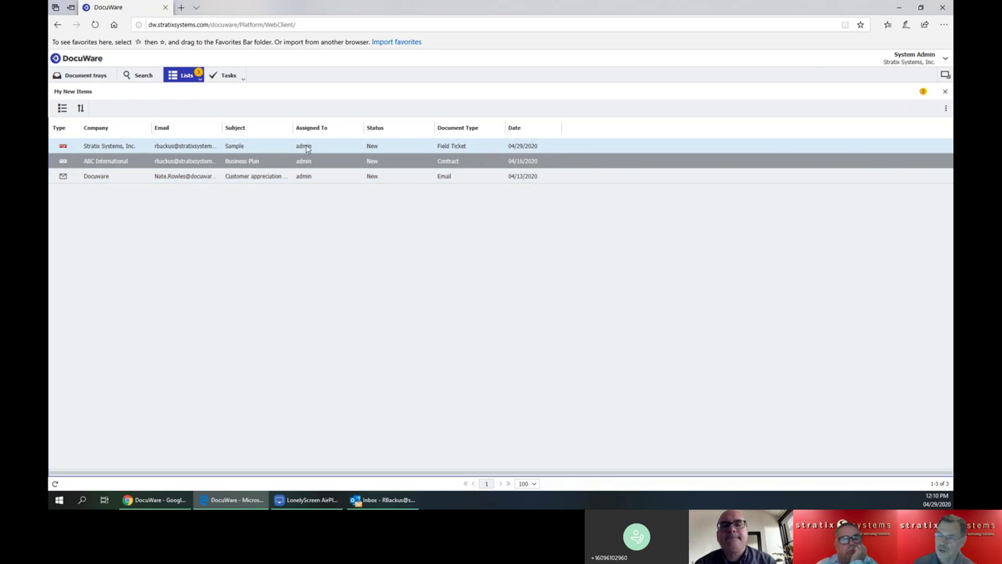
- Open the Sample document and place an Approved stamp near the bottom of its page
double_click(117, 147)
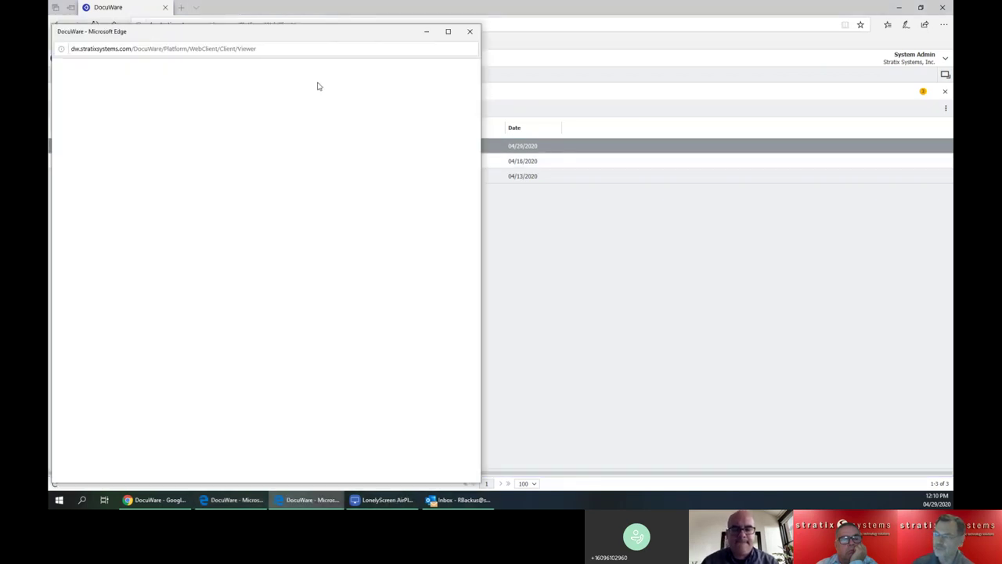
drag(364, 36, 558, 30)
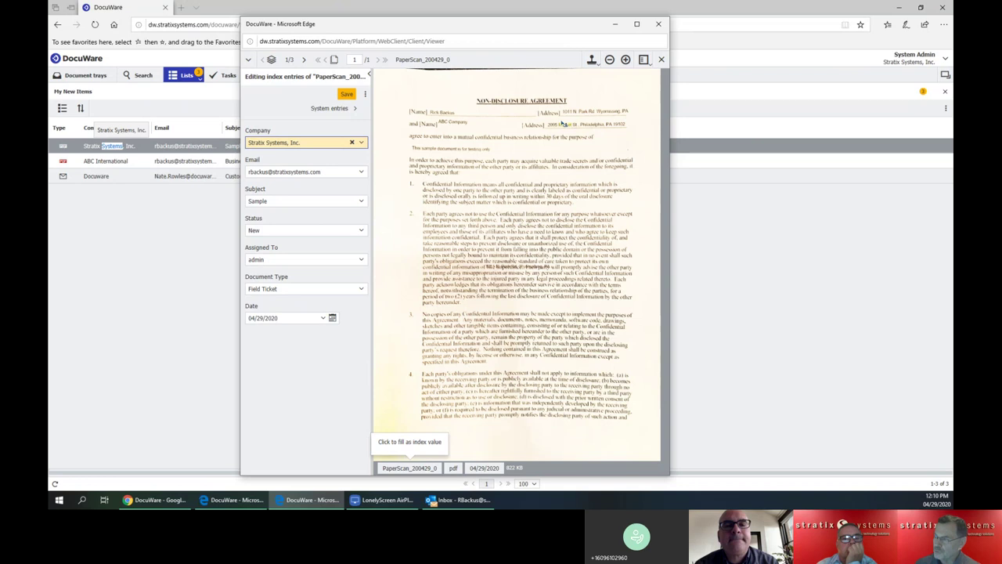
click(593, 61)
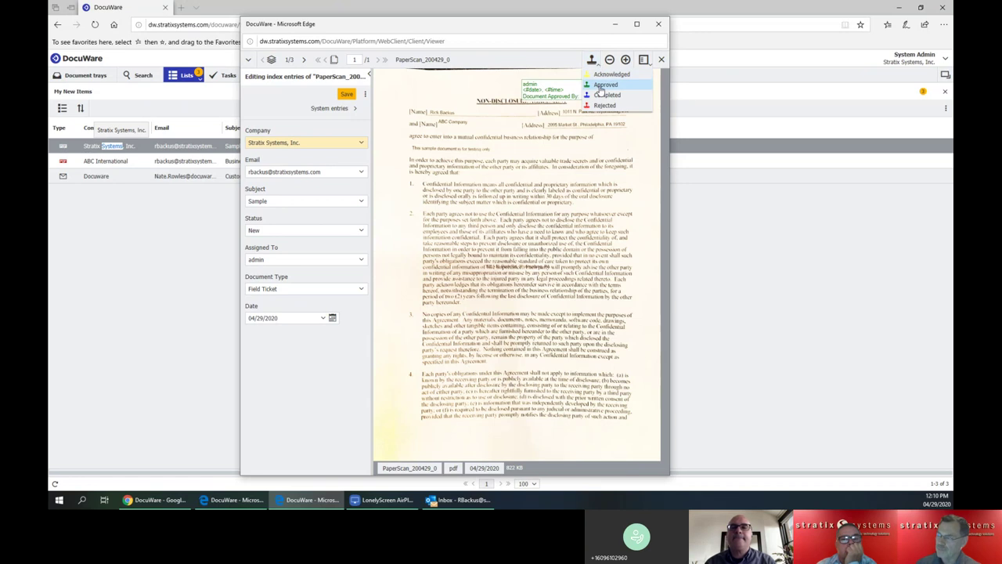
click(600, 86)
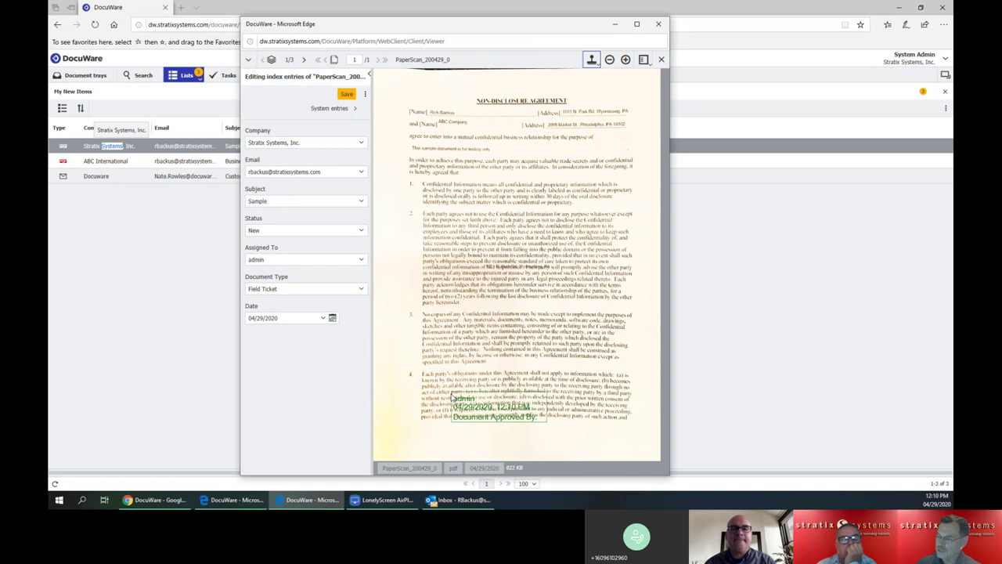
click(429, 429)
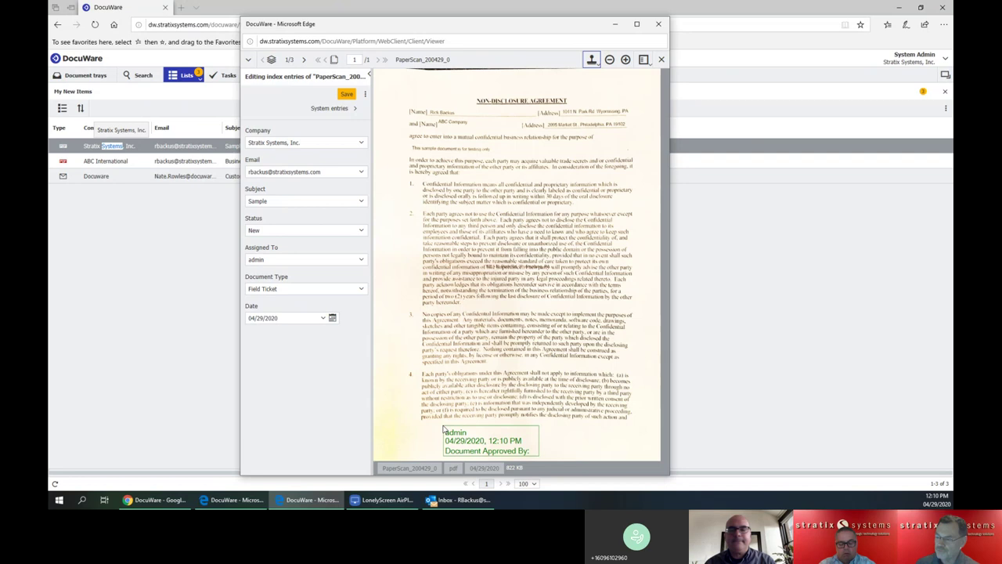
click(442, 429)
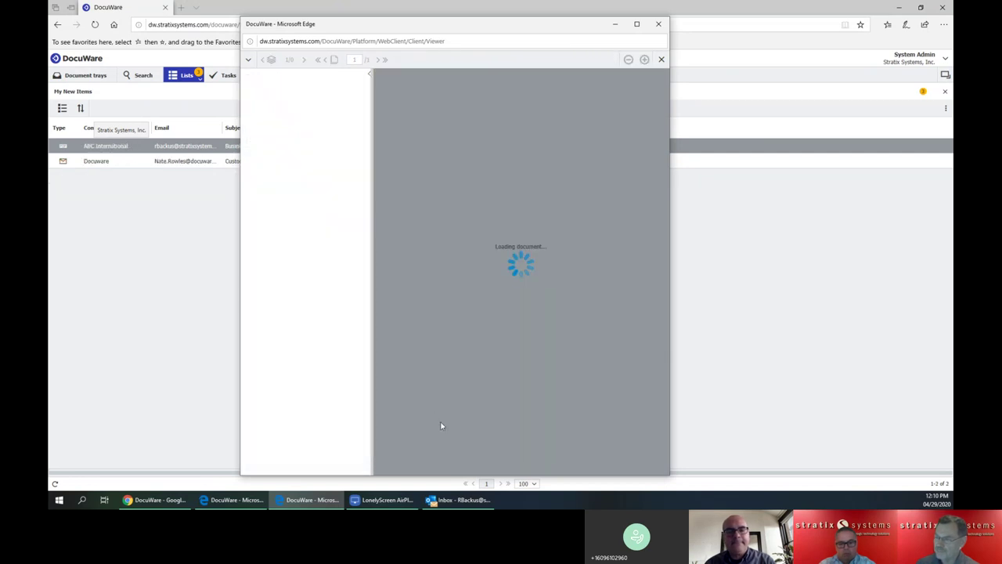
- Close the Sample document's viewer to return to My New Items
click(660, 26)
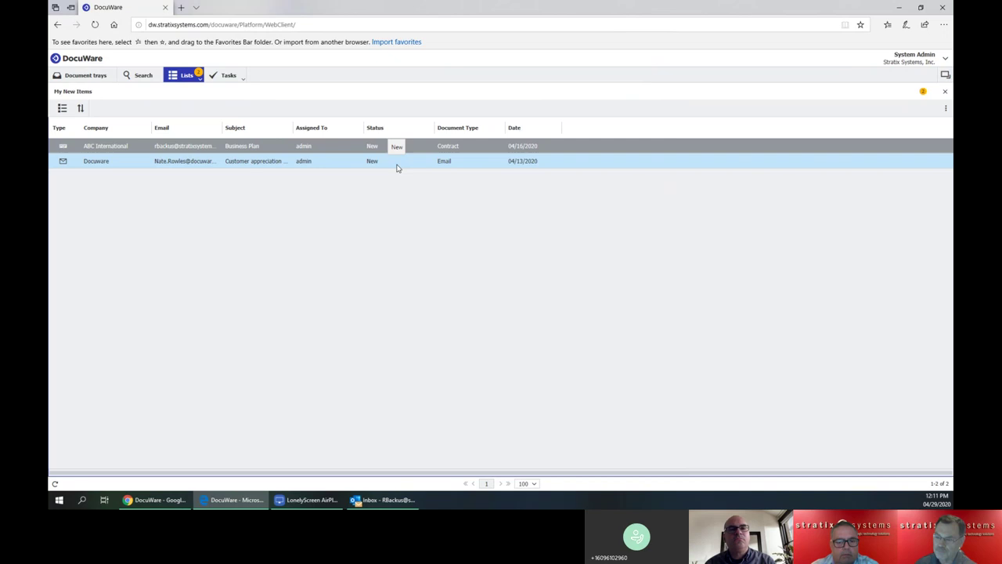
- In the first DocuWare session, search for documents with status Approved
click(147, 499)
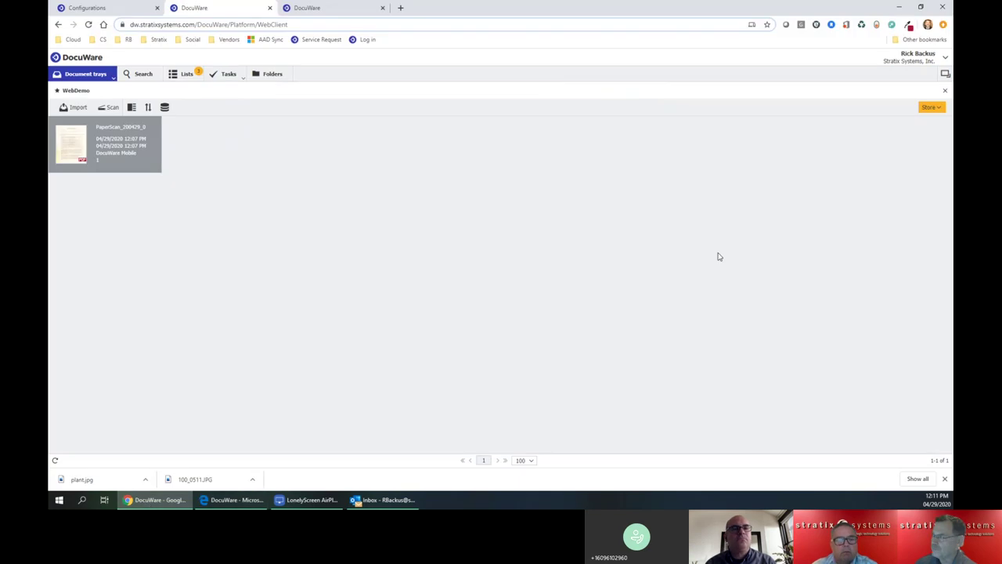
click(143, 78)
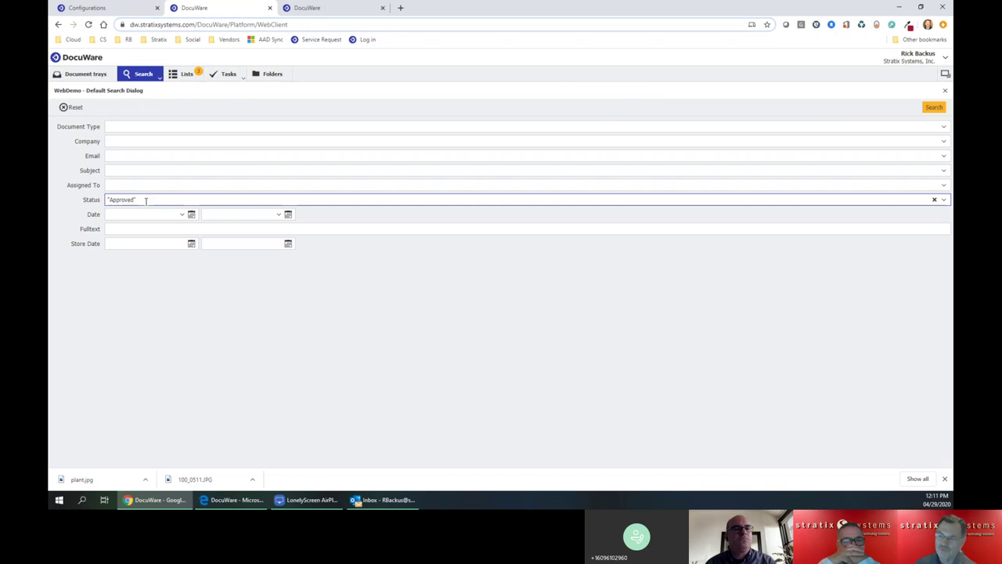
click(935, 108)
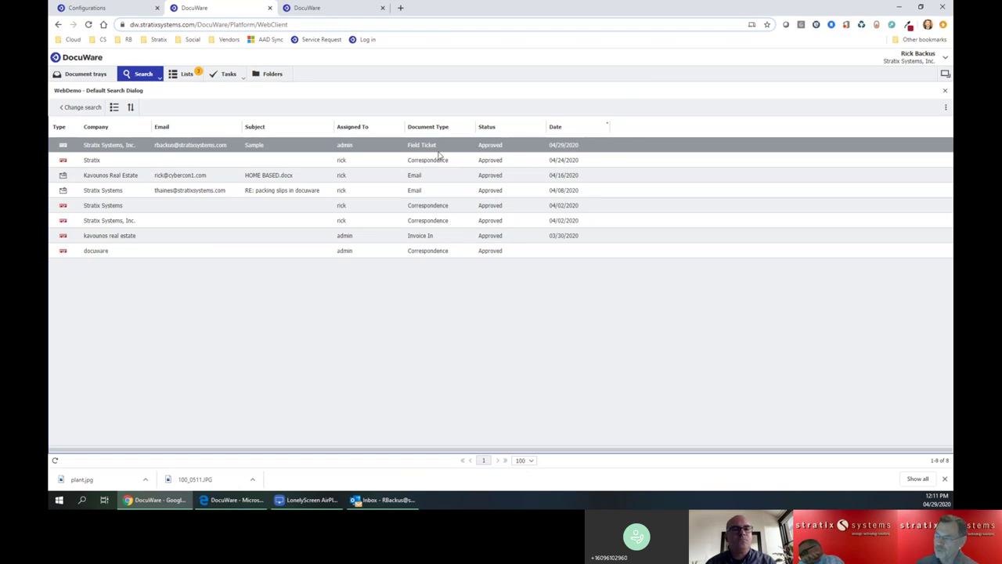
- Open the Stratix Sample Field Ticket, check its Approved stamp, and close it
double_click(224, 149)
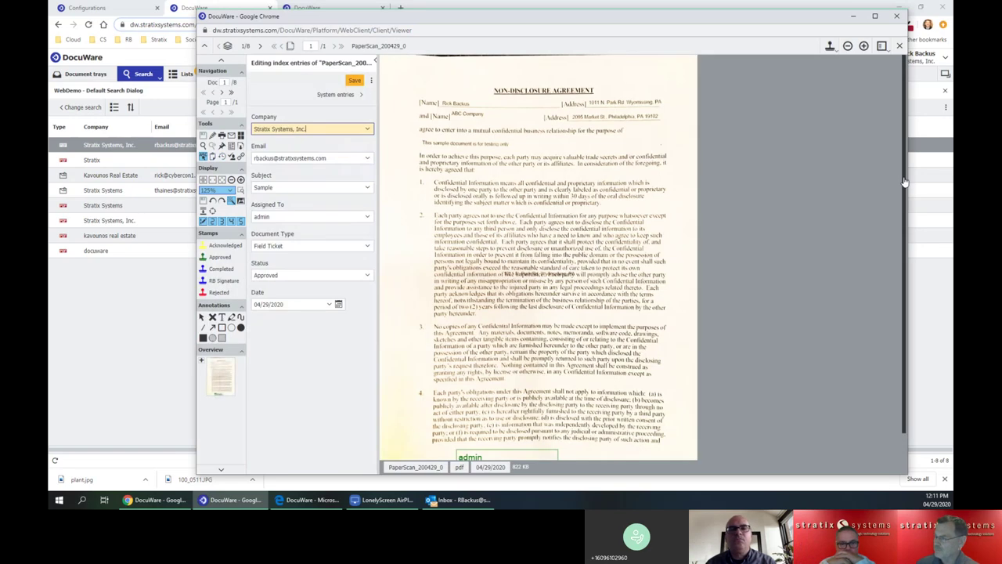
scroll(783, 258, down, 2)
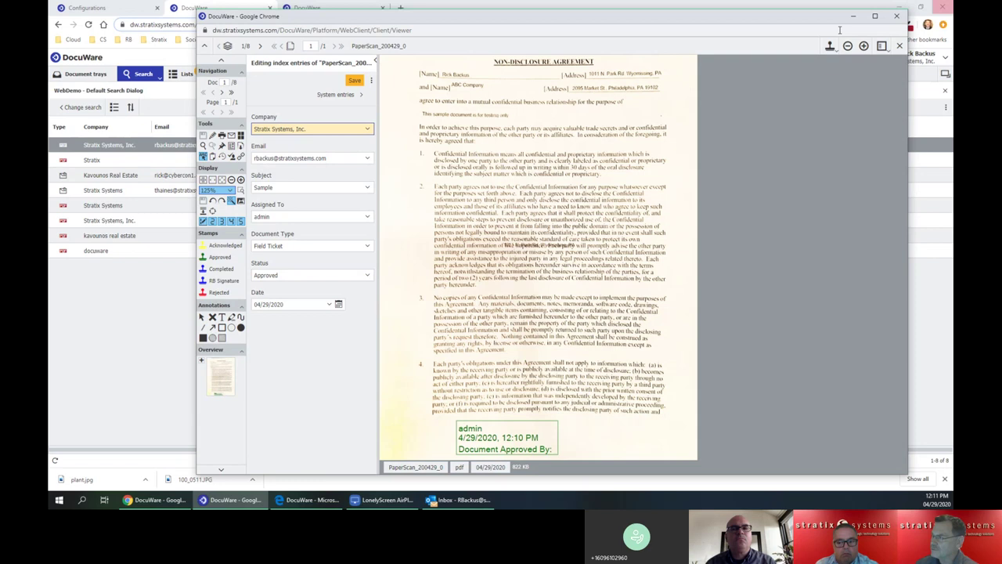
click(897, 15)
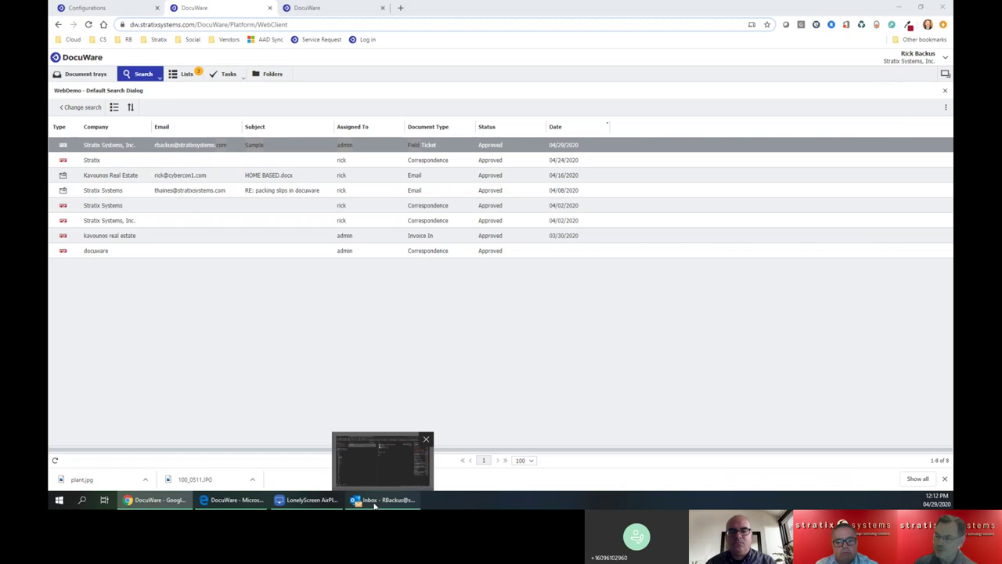
- In Outlook, start storing the NDA email into DocuWare's WebDemo Store
click(343, 469)
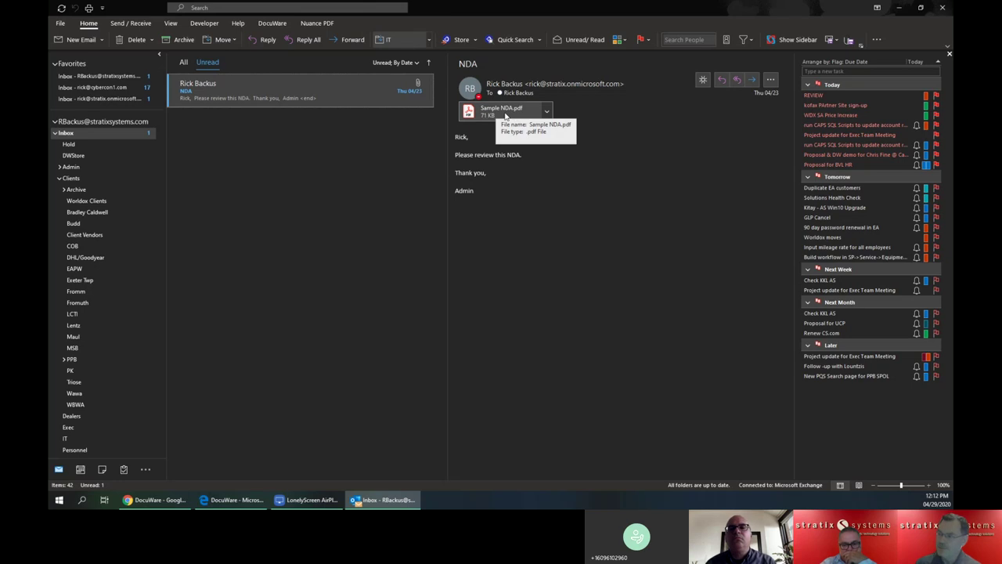
mouse_move(235, 90)
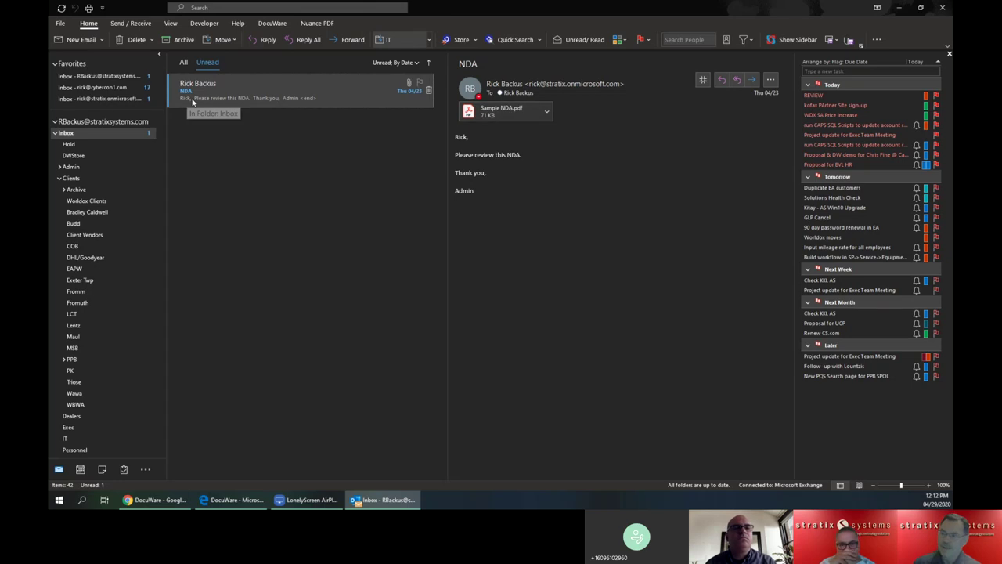
right_click(197, 96)
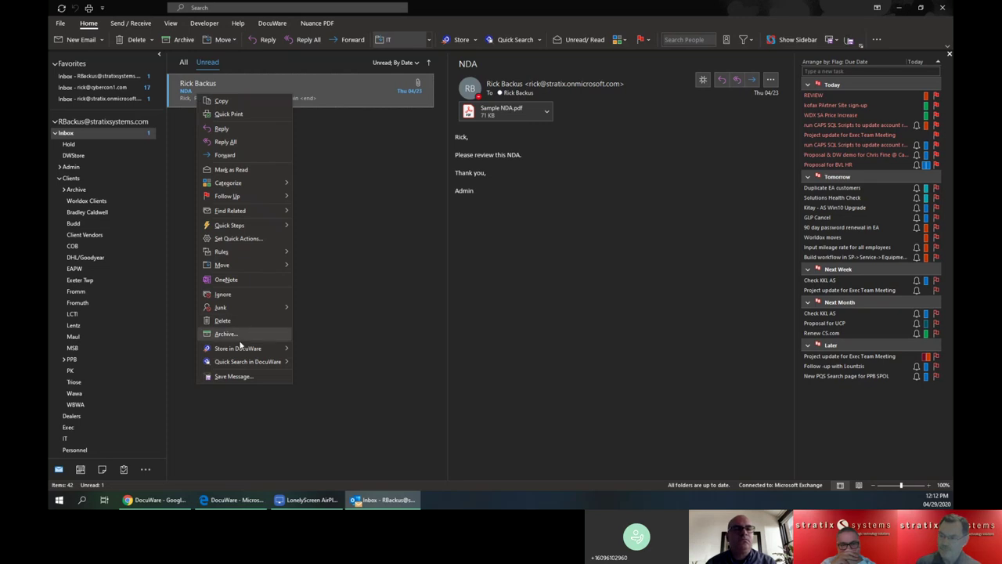
mouse_move(238, 349)
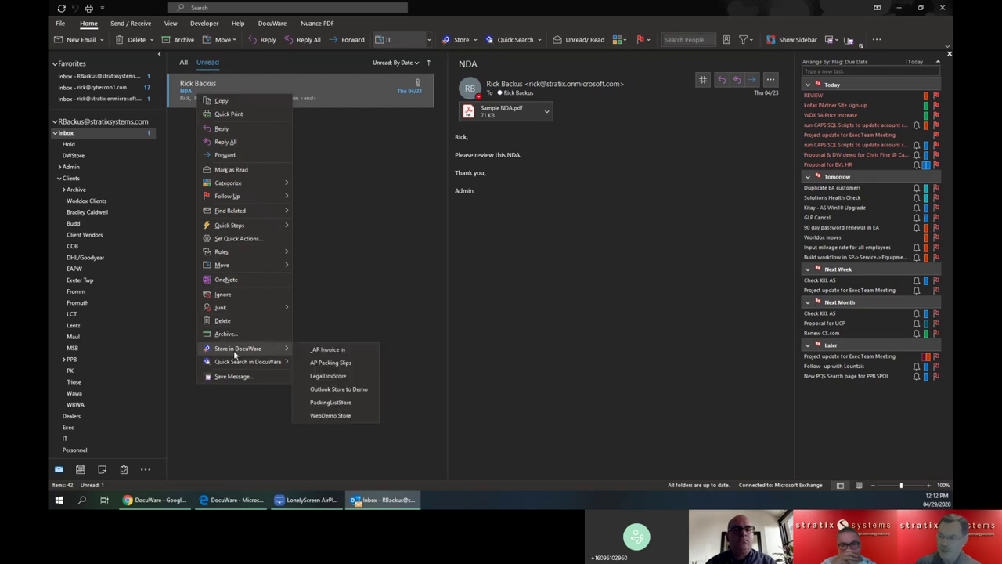
click(329, 416)
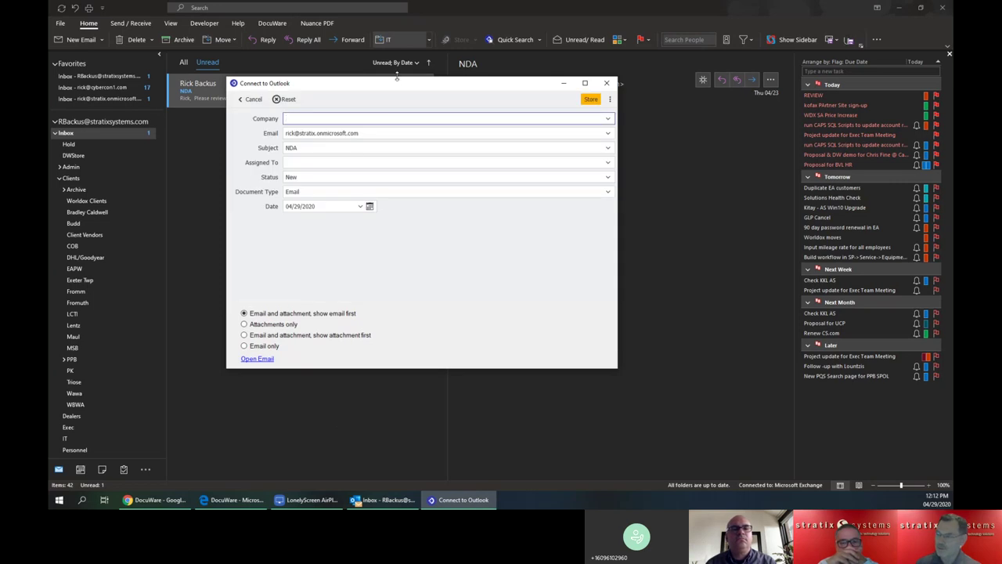
- Set company Stratix Systems, Inc., assignee admin, show attachment first, and store the NDA email
drag(405, 86, 454, 137)
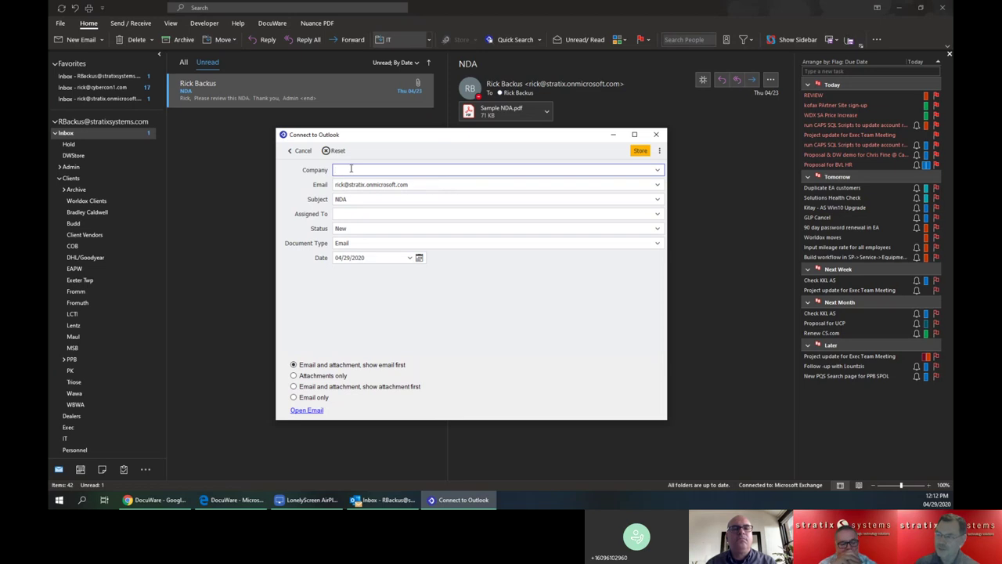
text(Stra)
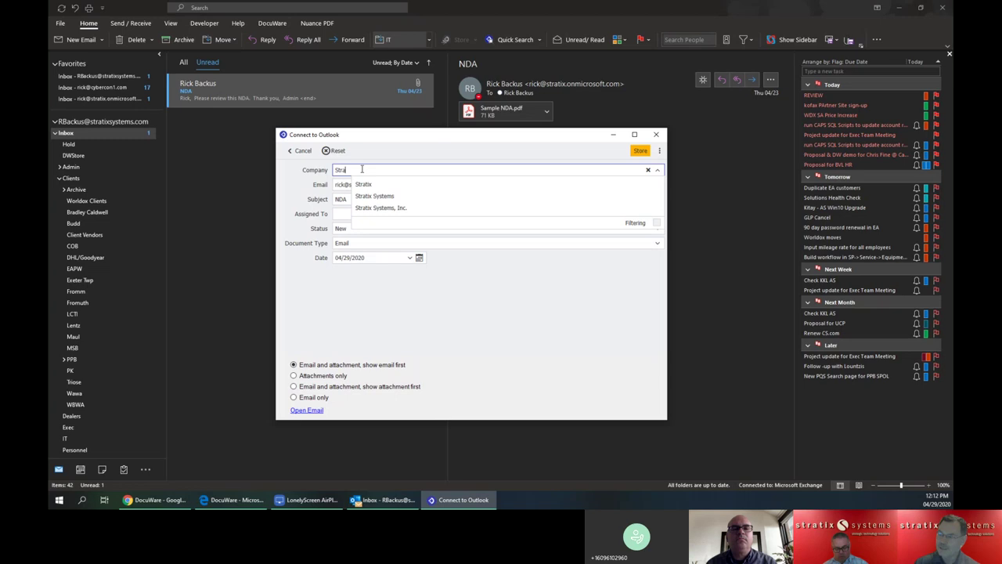
key(Down)
key(Down)
key(Down)
key(Return)
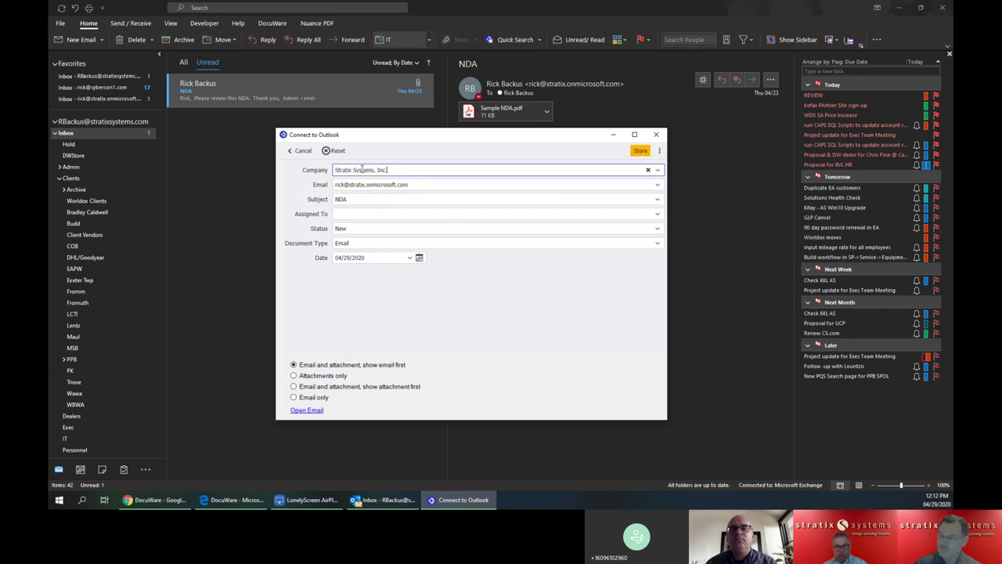
click(362, 213)
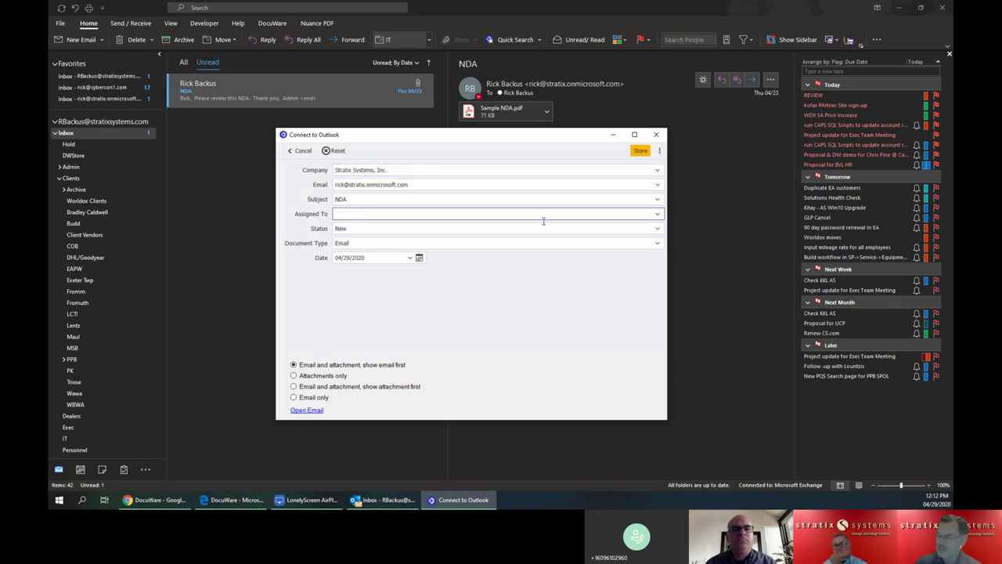
click(658, 217)
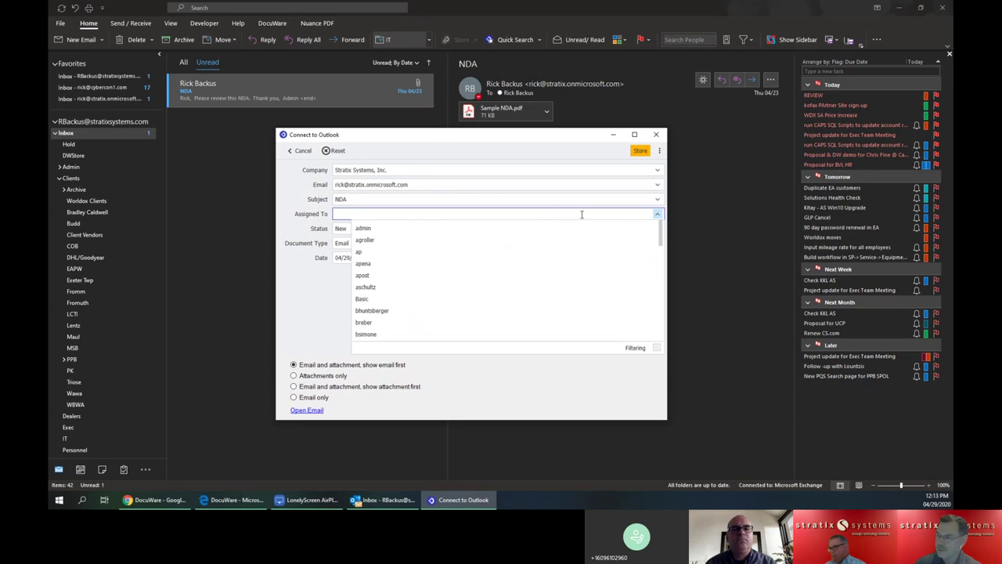
click(397, 228)
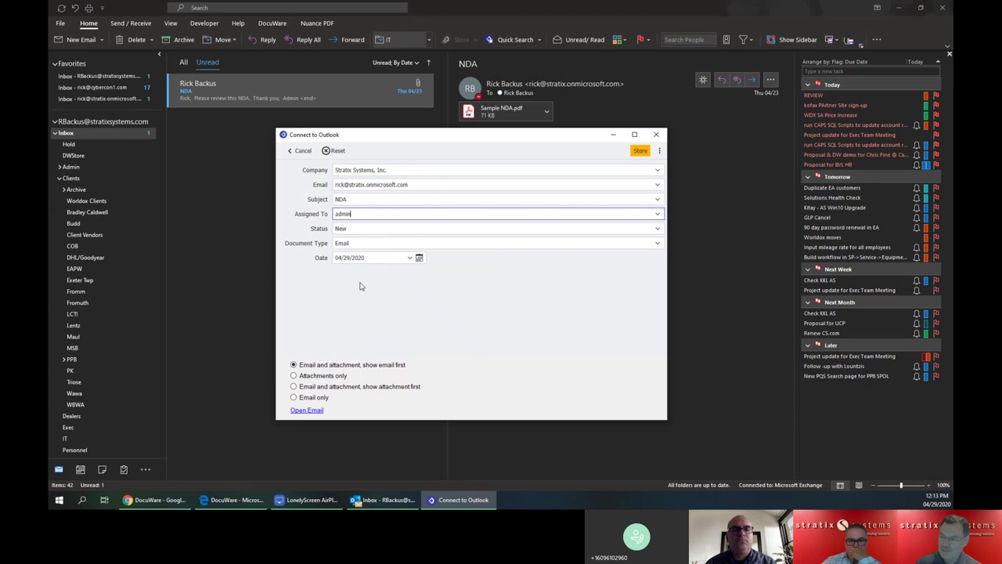
click(294, 387)
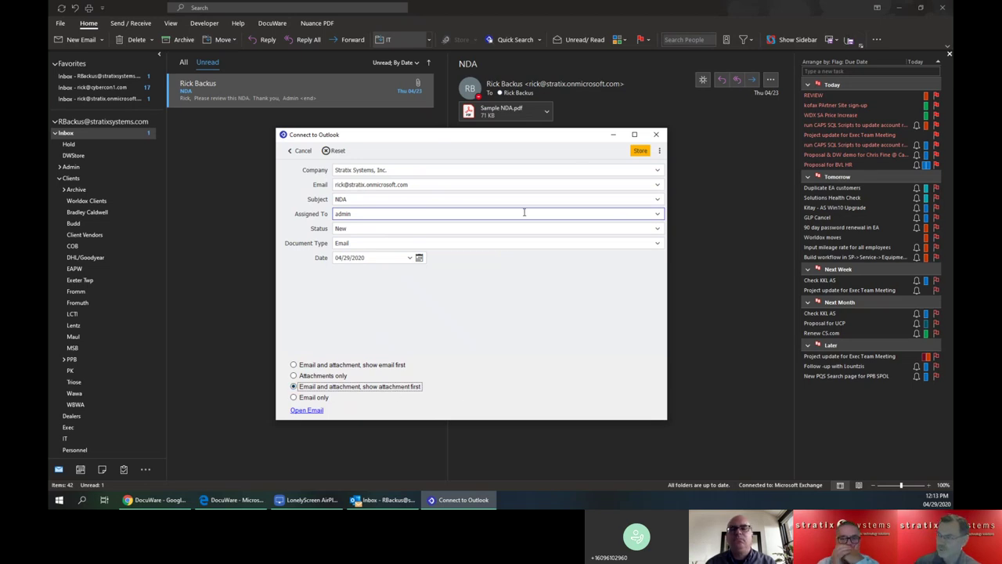
click(640, 151)
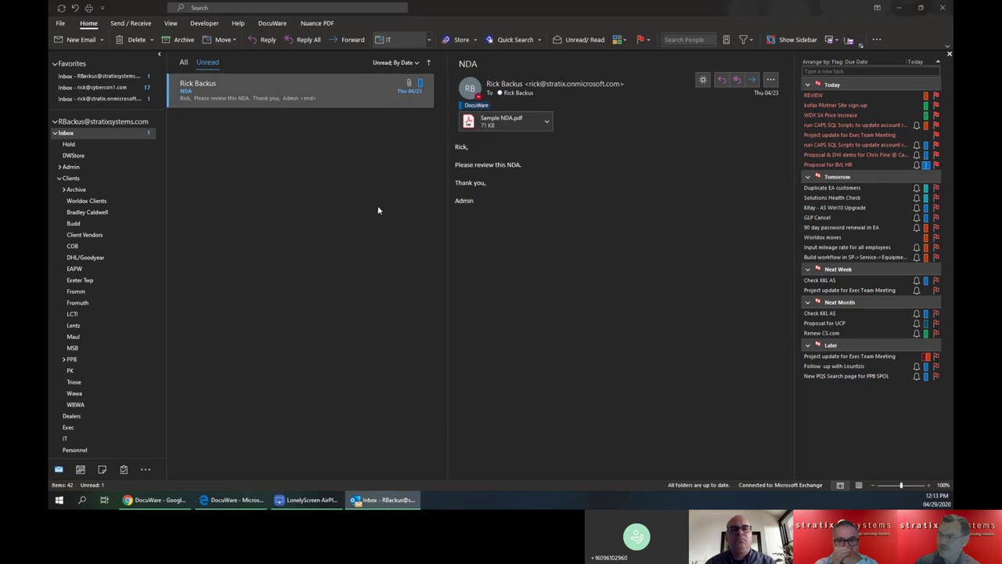
mouse_move(298, 90)
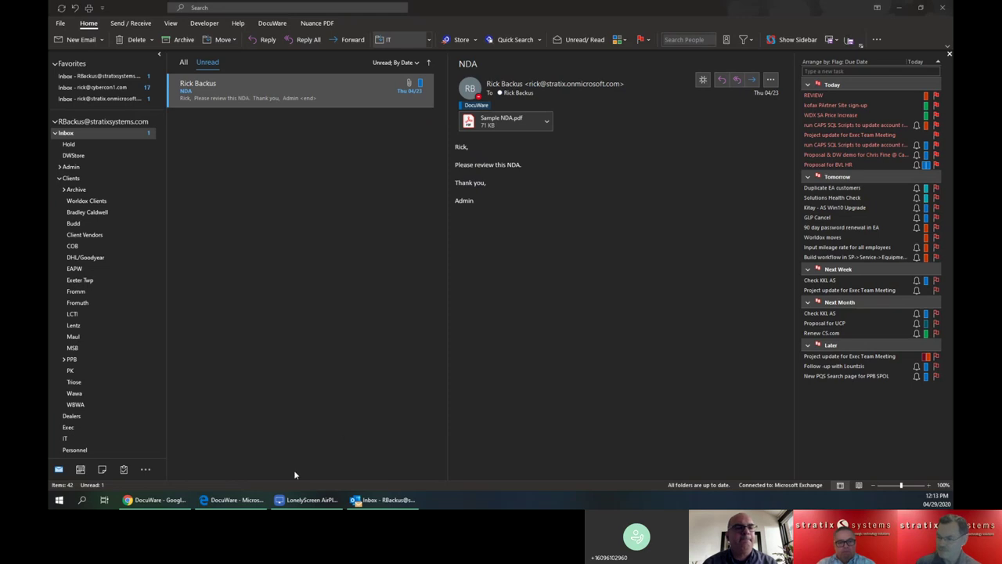
- In Edge, open the newly stored NDA document from My New Items and close it
click(222, 505)
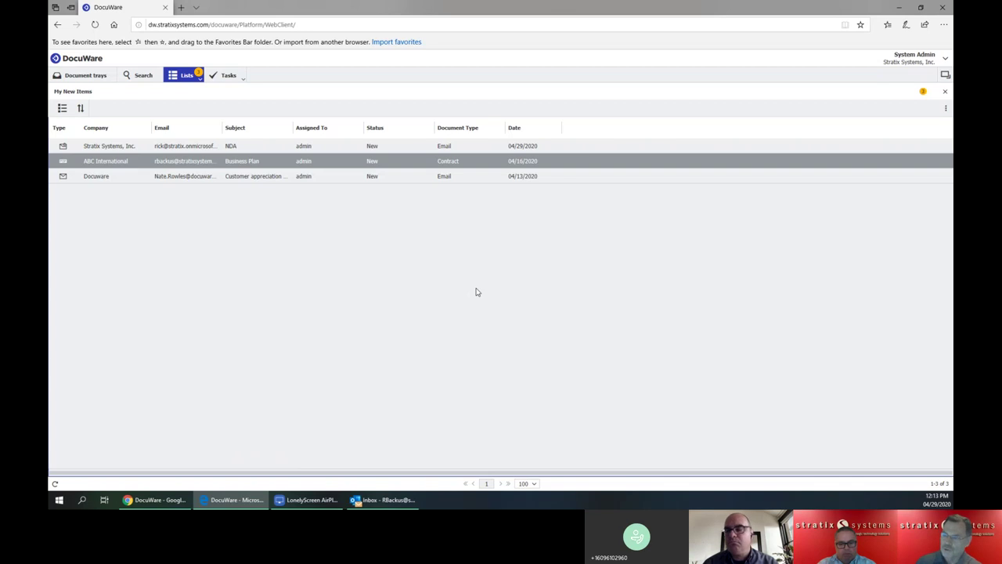
click(243, 146)
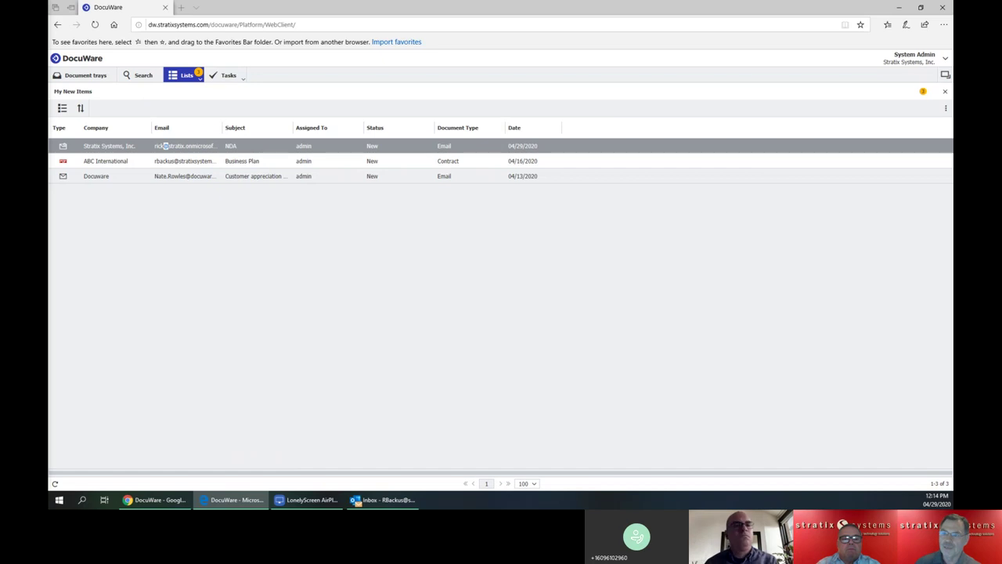
double_click(166, 146)
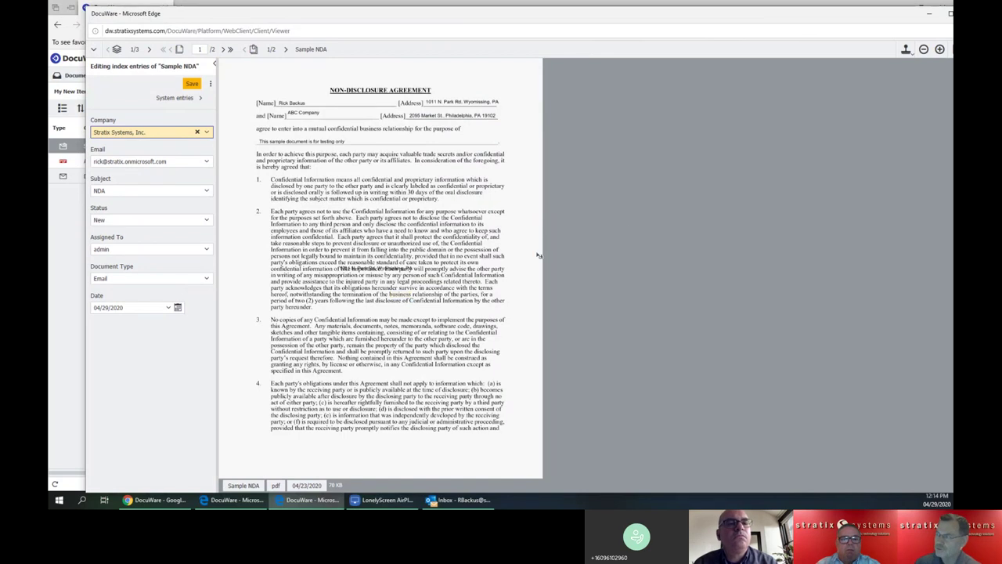
drag(798, 16, 744, 15)
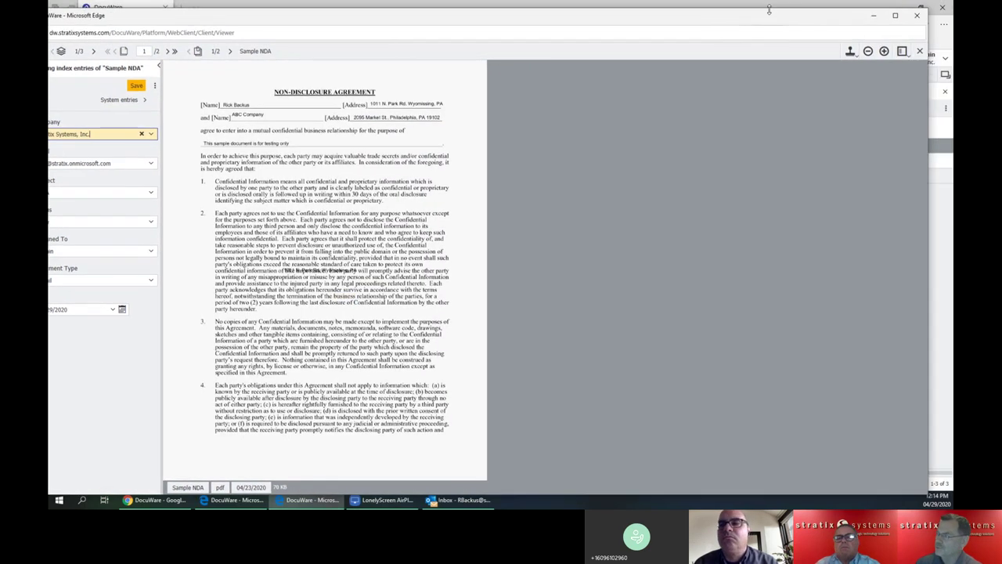
click(917, 15)
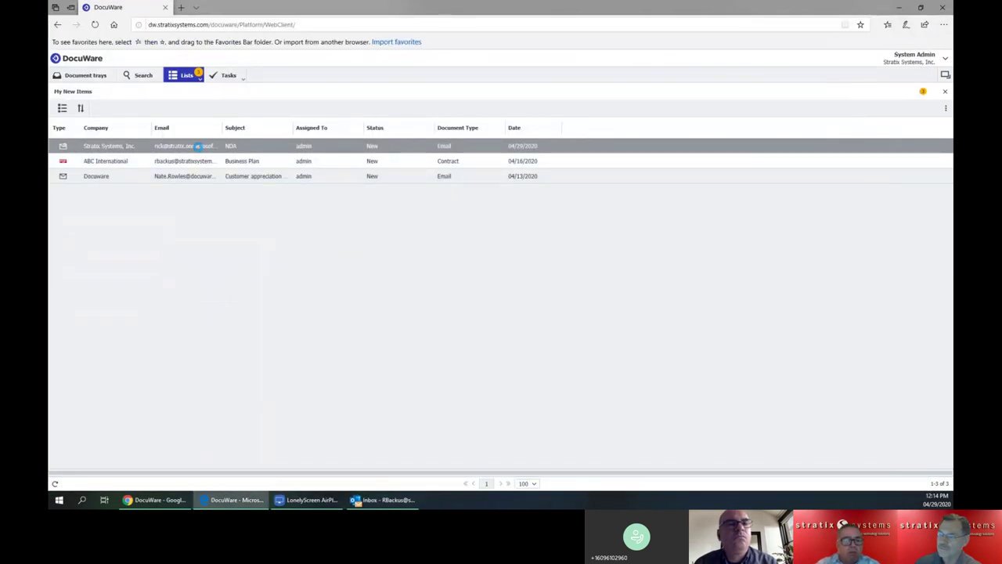
- Start an approval request for the NDA with rick as the recipient
right_click(199, 148)
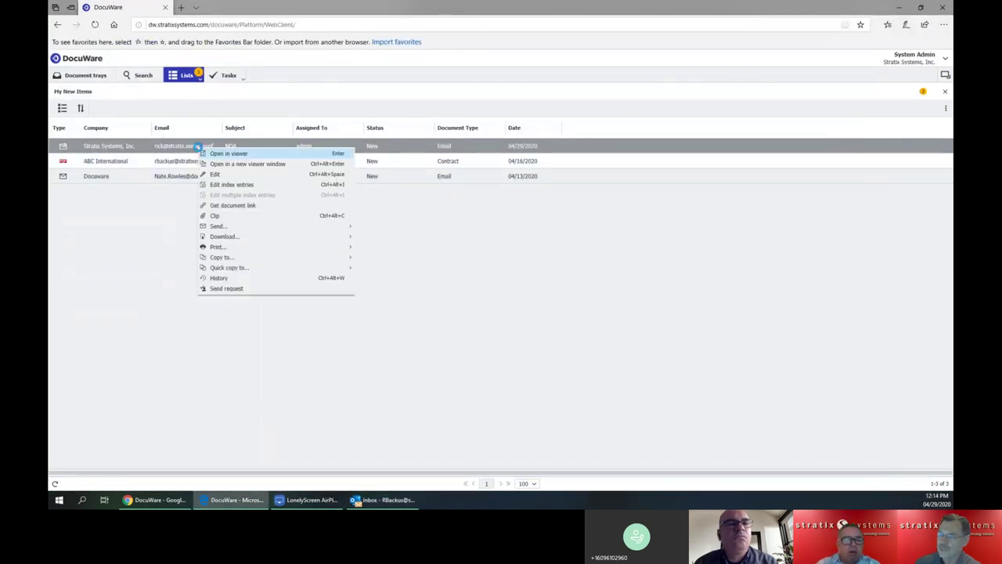
click(226, 289)
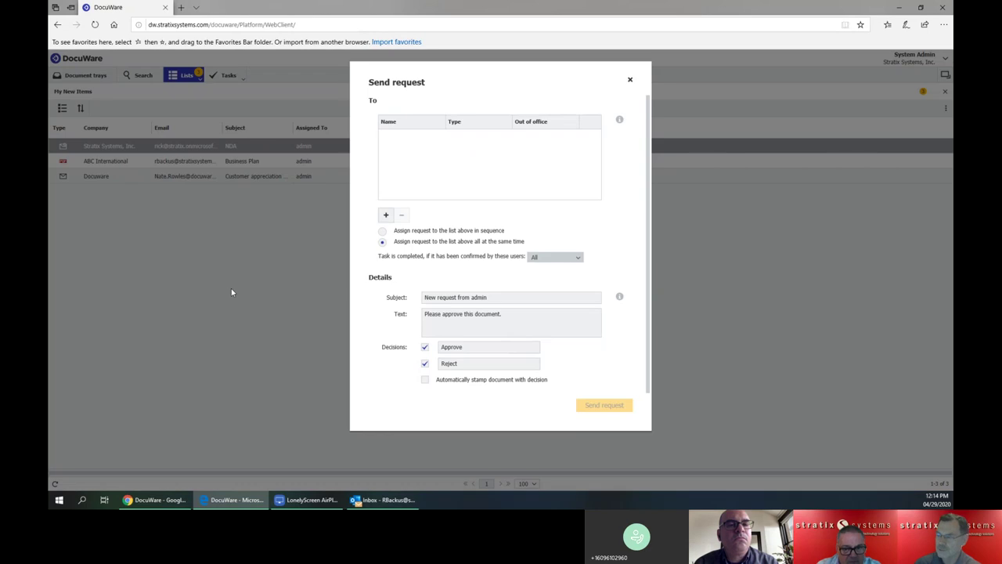
click(386, 219)
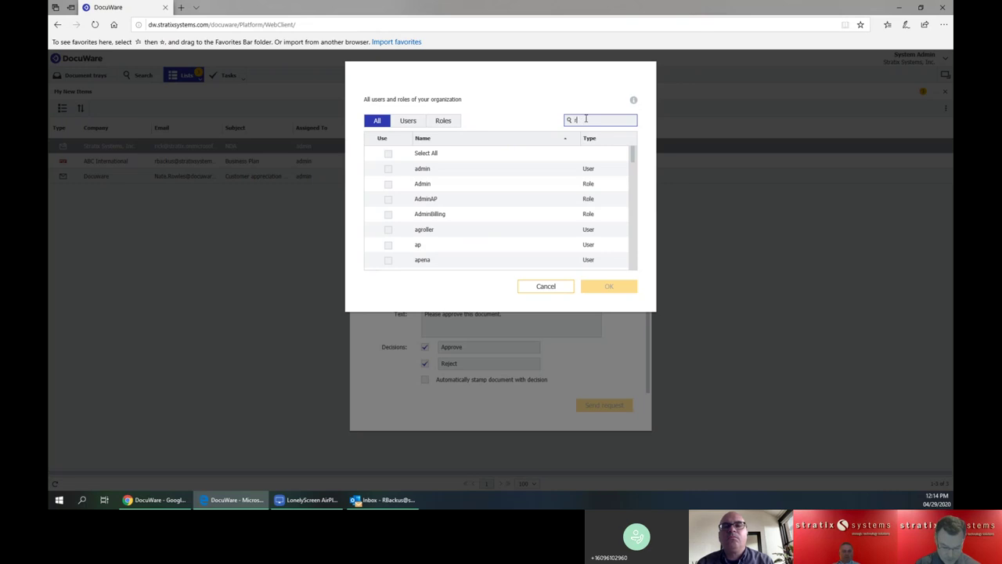
text(rick)
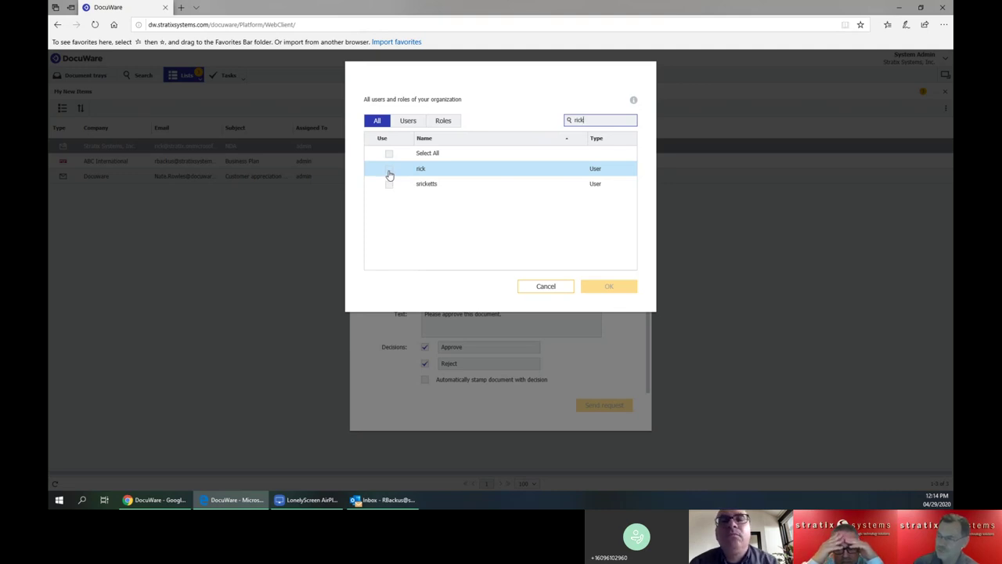
click(389, 171)
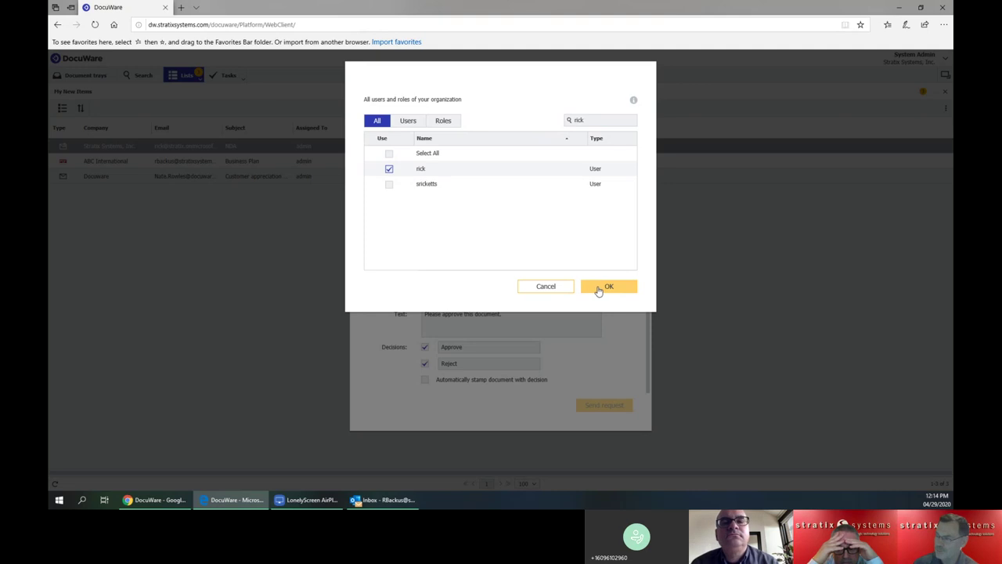
click(602, 290)
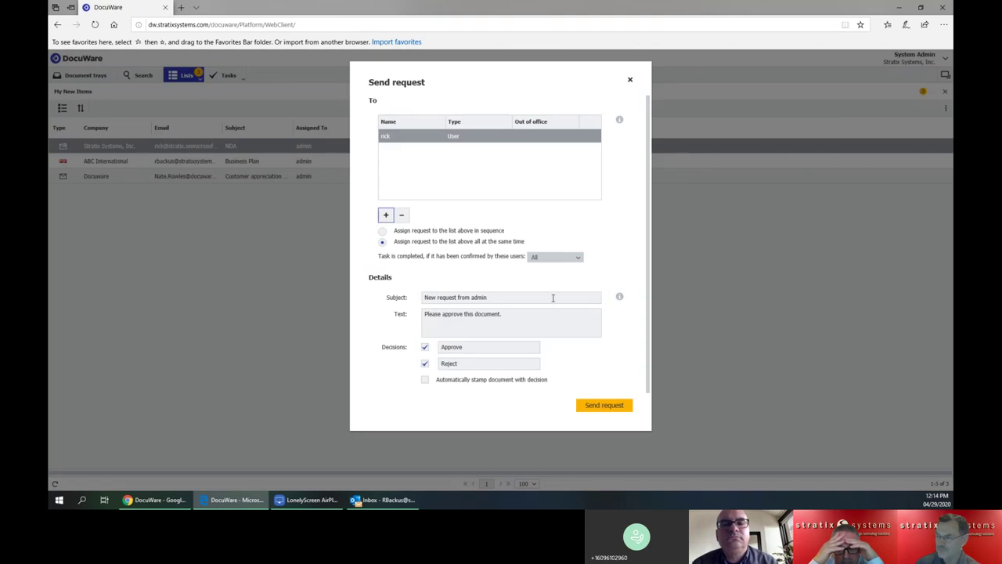
- Add 'Above my pay grade' to the request message and send it
click(519, 317)
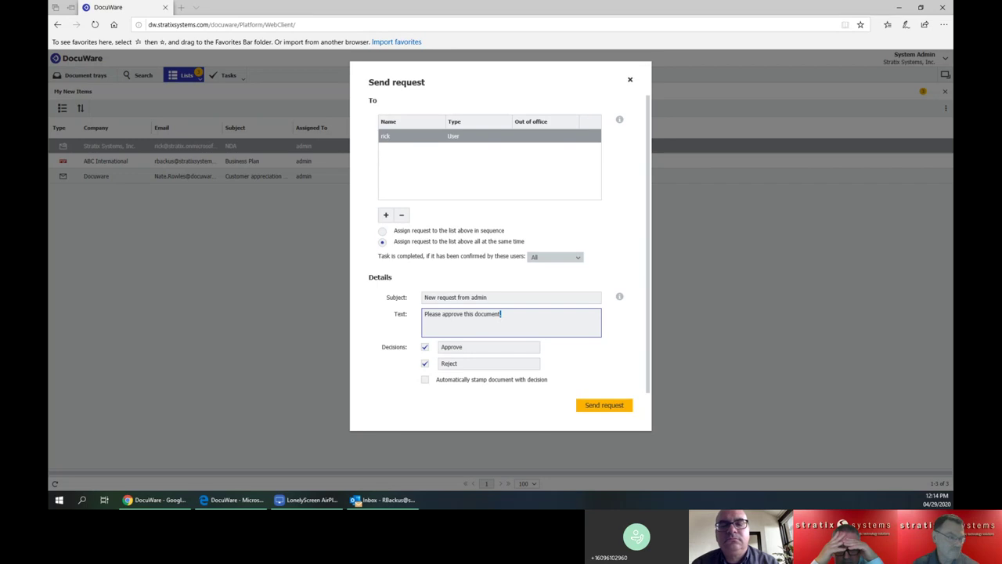
click(523, 314)
text(.)
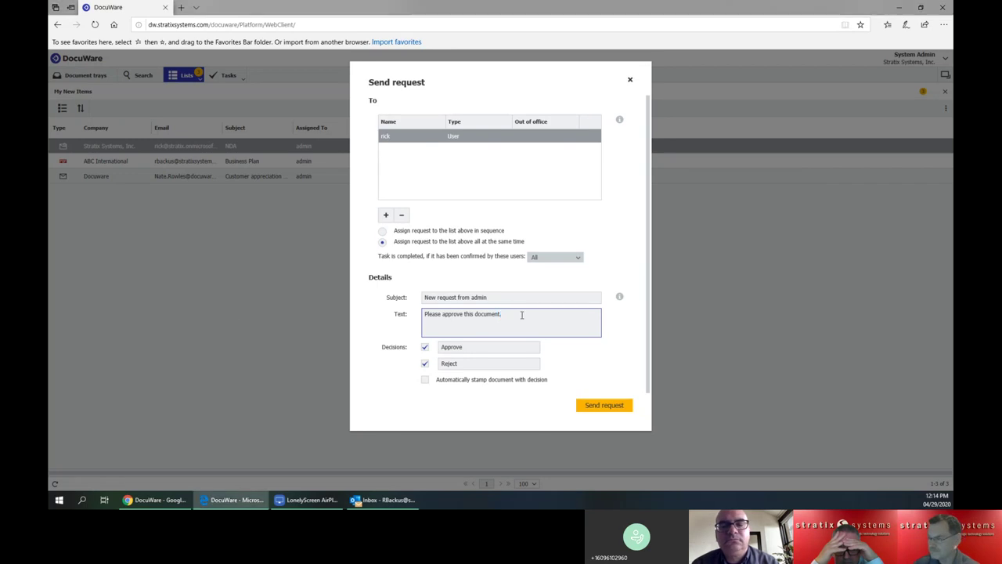
text( Ab)
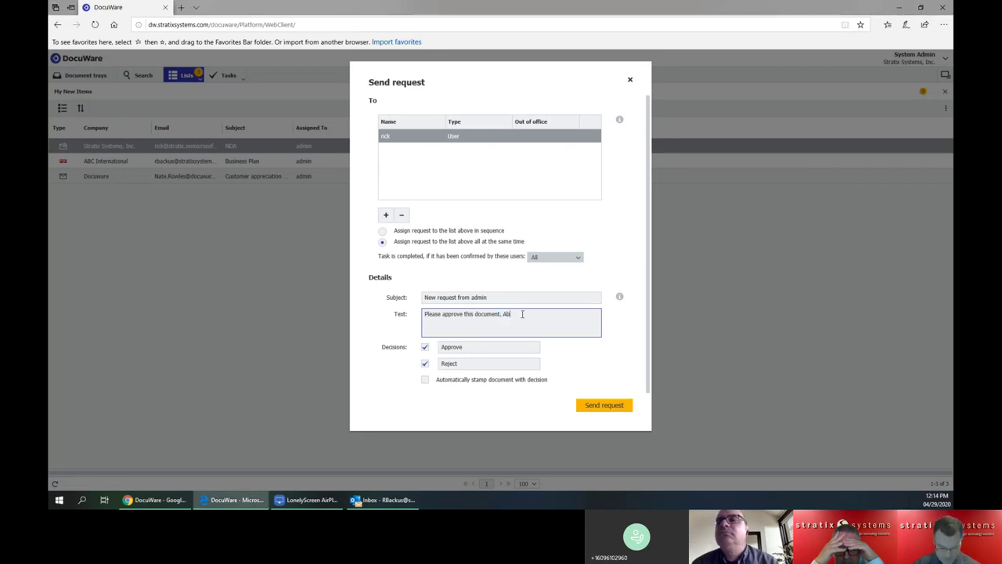
text(ove my pay g)
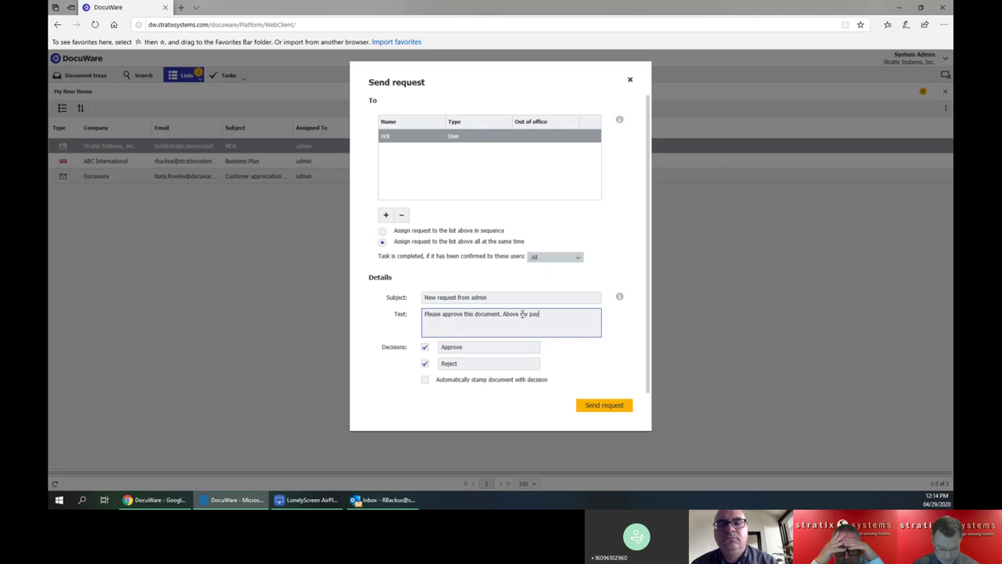
text(rade)
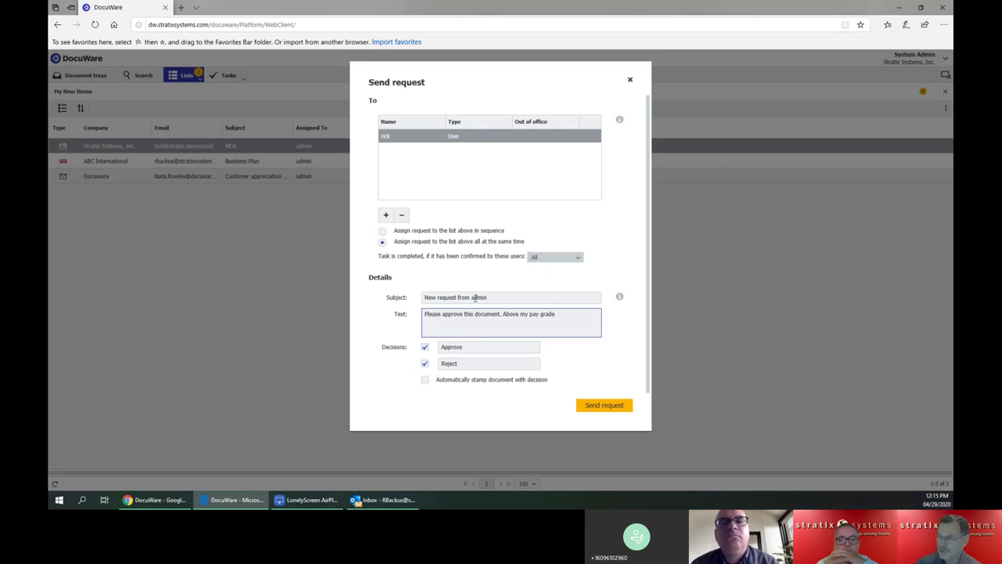
click(603, 407)
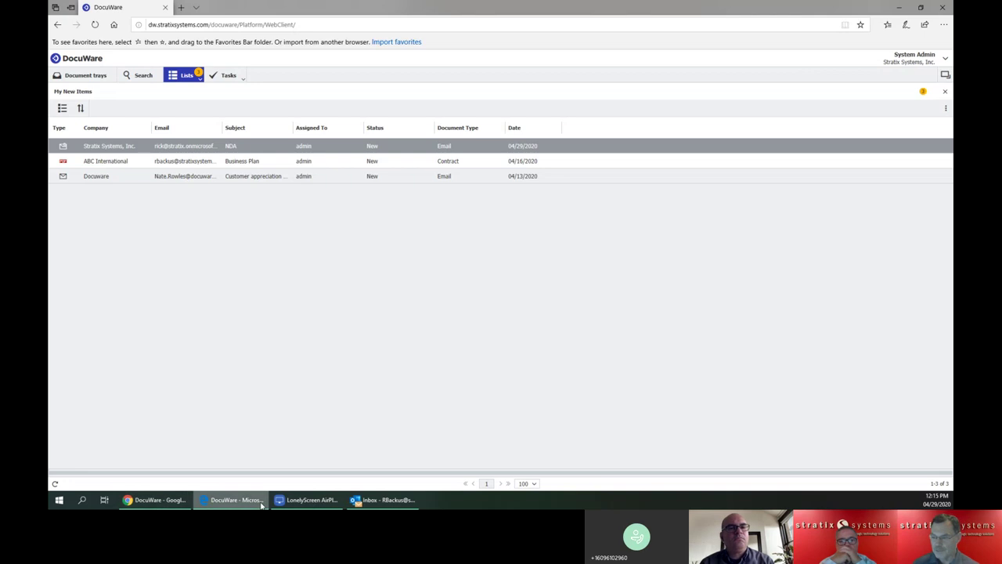
- Open the Docuware Notification approval email in the inbox and follow its link to the NDA task
click(367, 501)
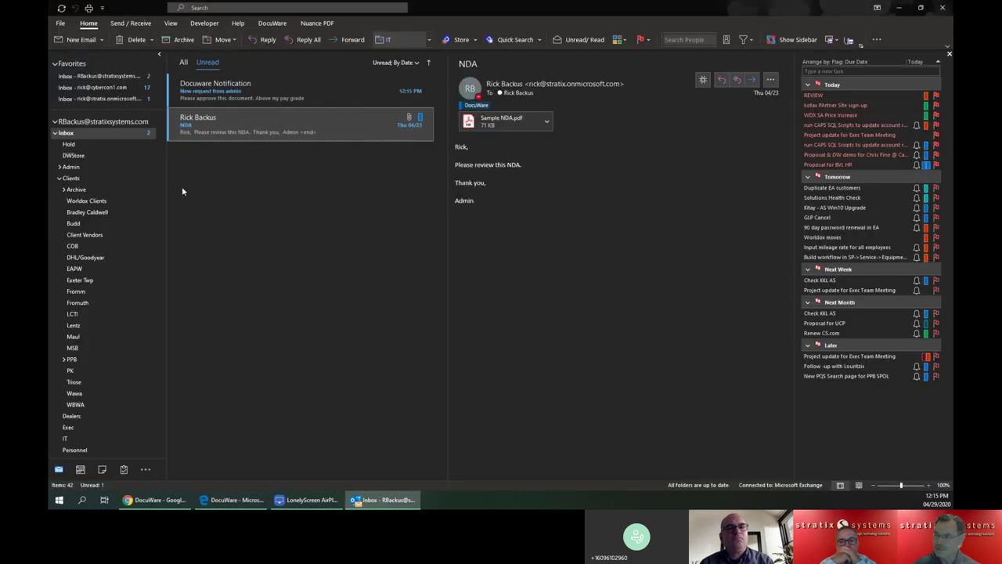
mouse_move(298, 90)
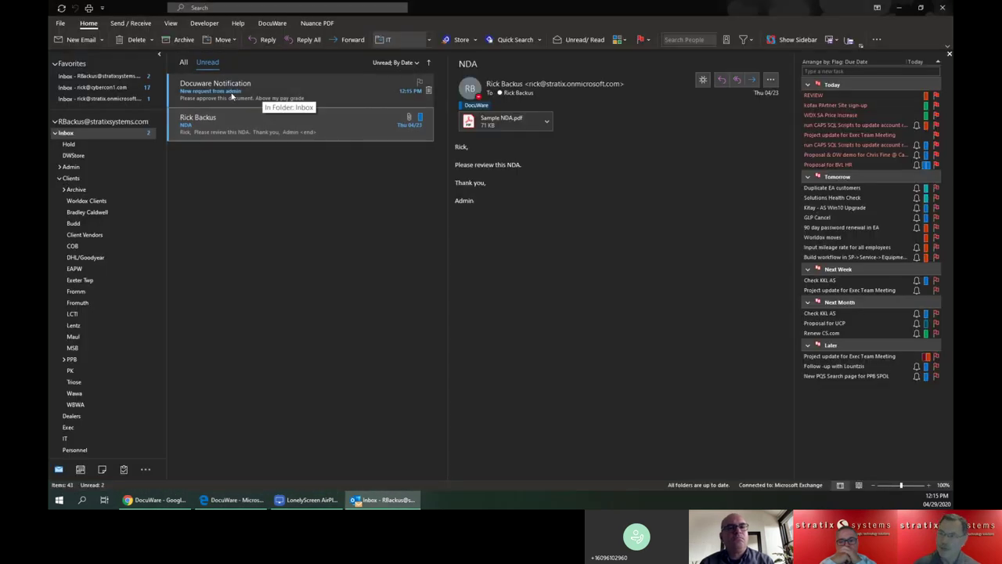
click(207, 94)
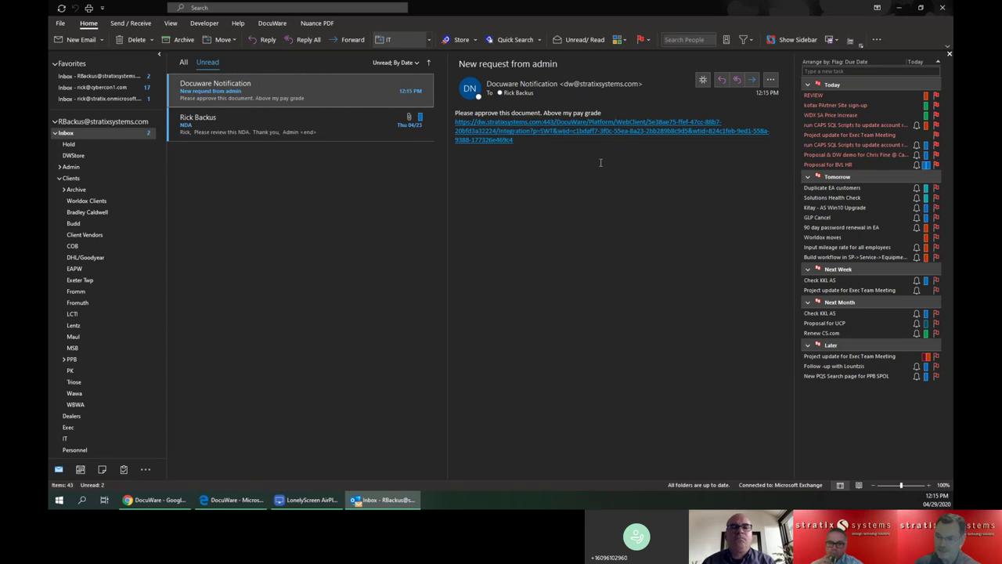
click(525, 131)
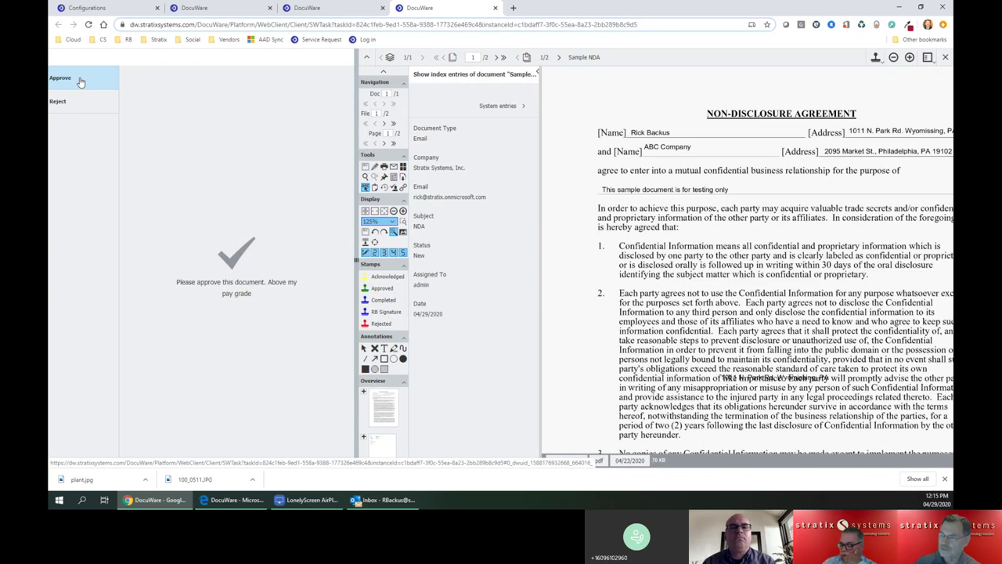
- Approve the NDA task with a 'sorry its above your pay grade' comment and confirm
click(70, 81)
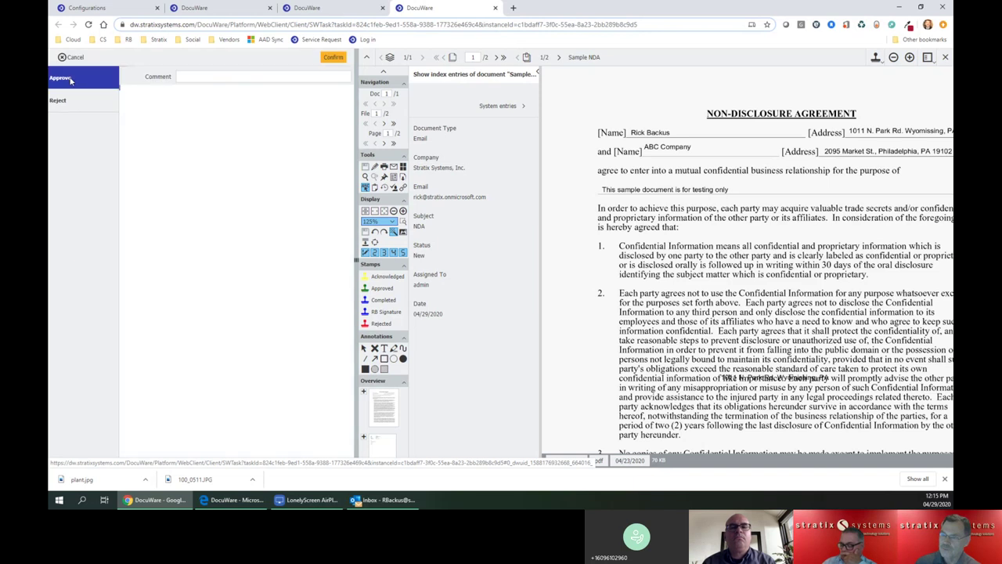
click(188, 78)
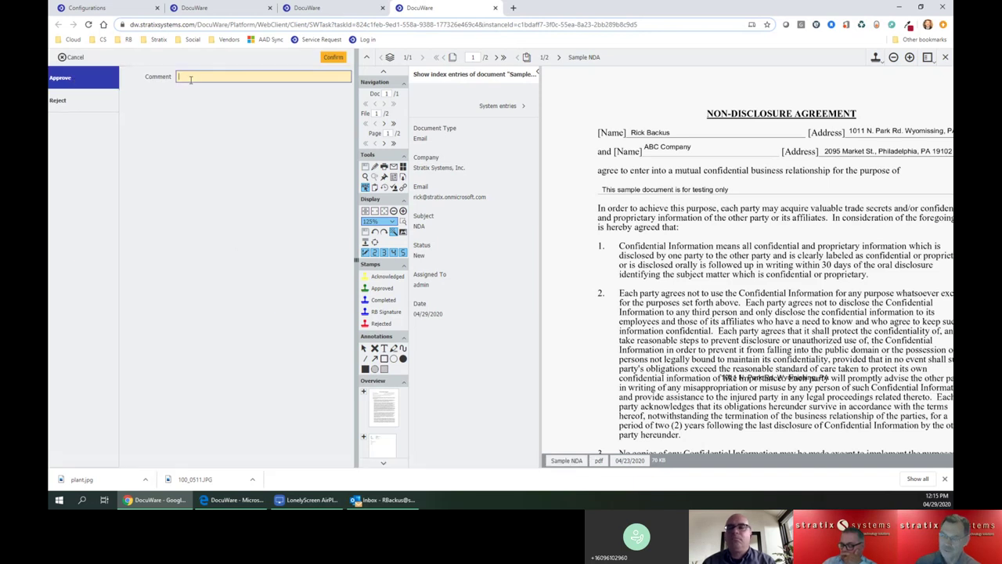
text(sorry its a)
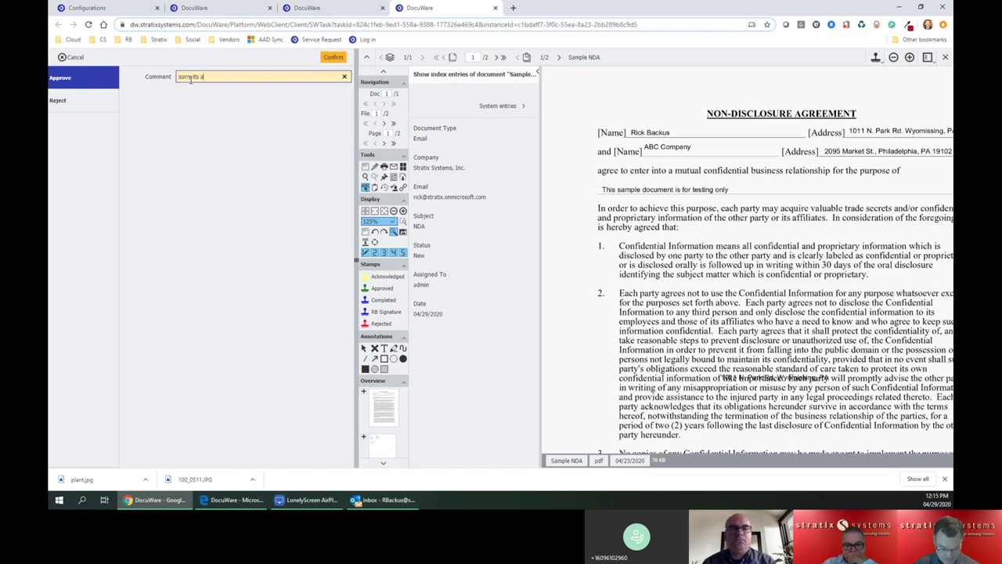
text( pay g)
text(rade)
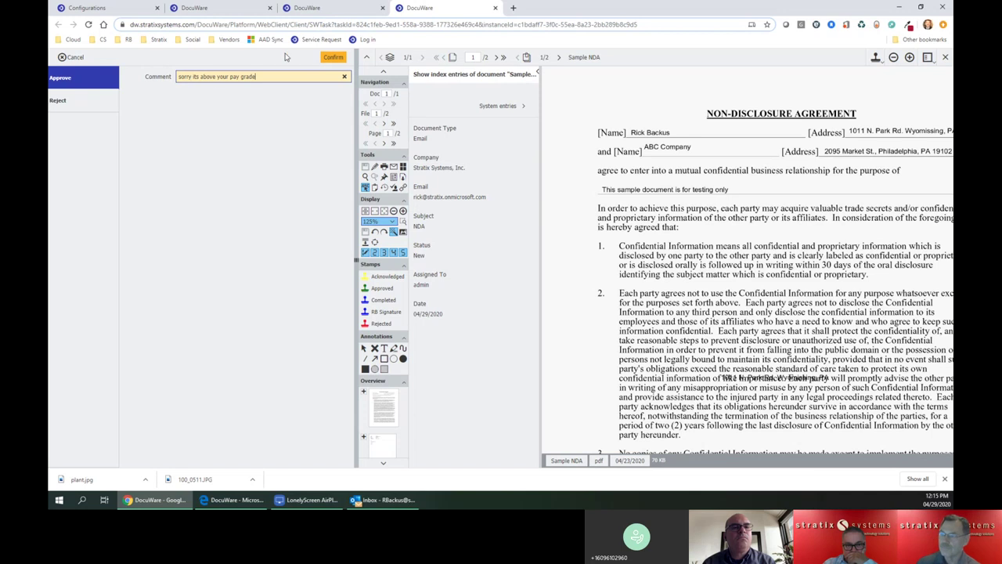
click(331, 60)
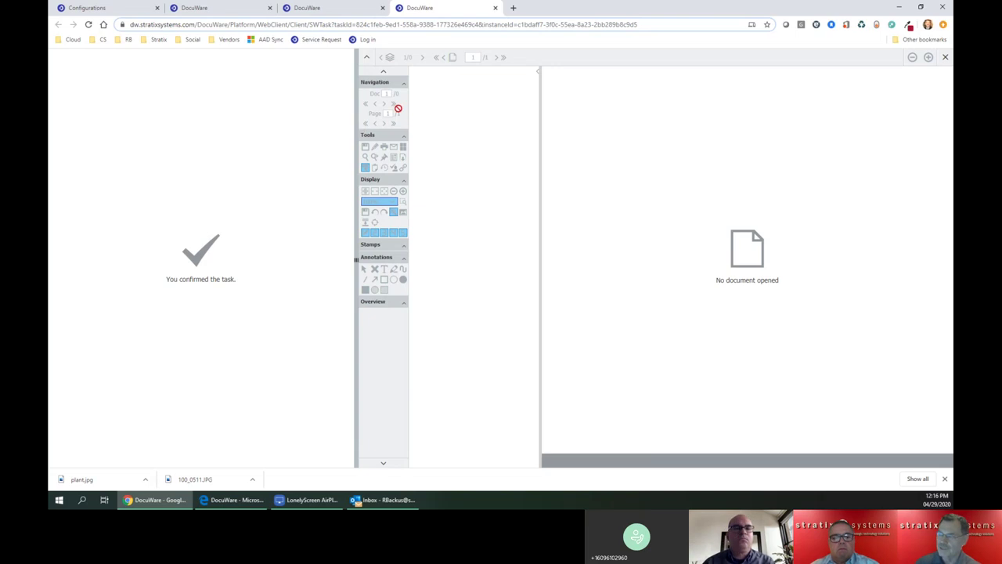
- Open the 'Request completed' notice in the second mailbox's Inbox and follow its link
click(899, 8)
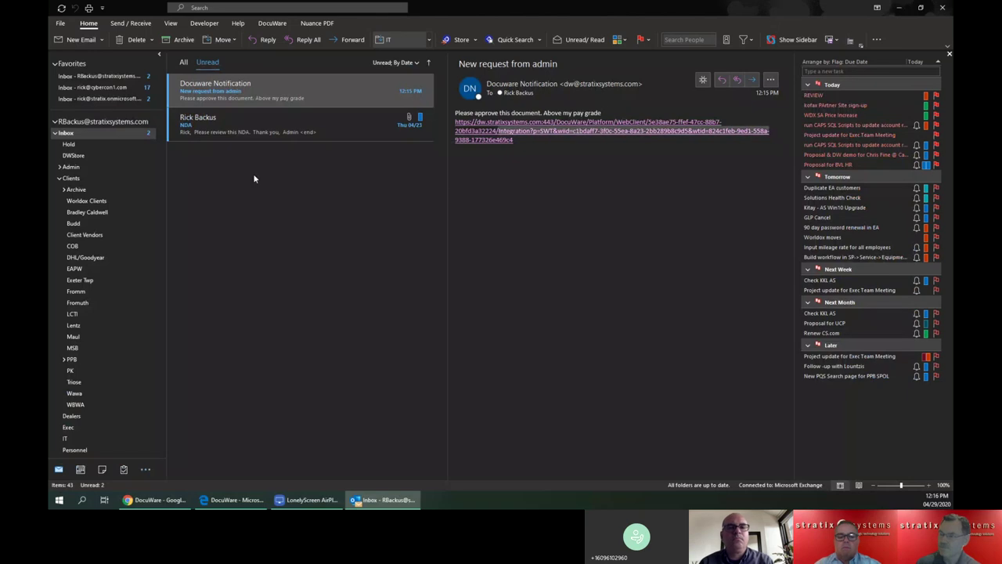
click(101, 99)
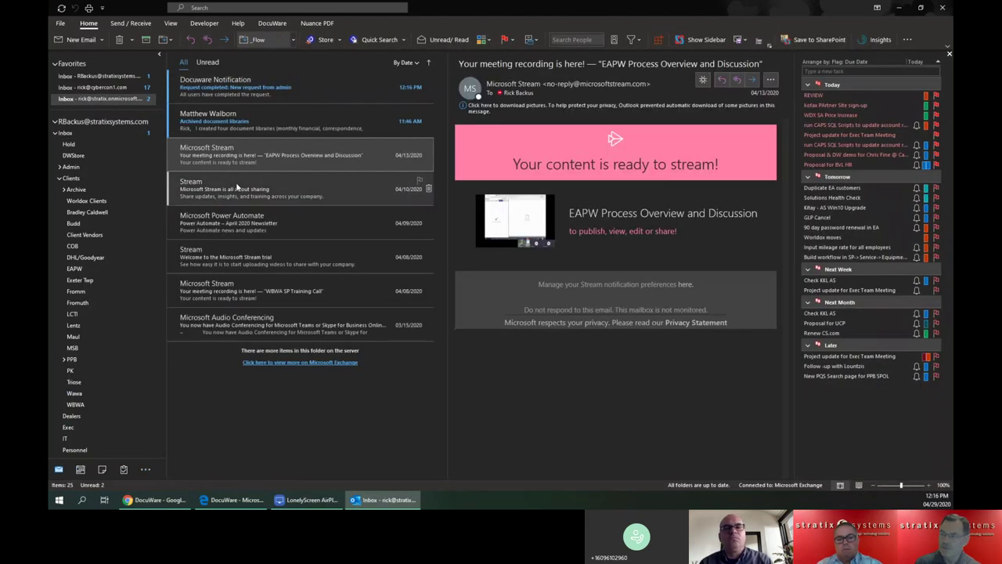
click(317, 91)
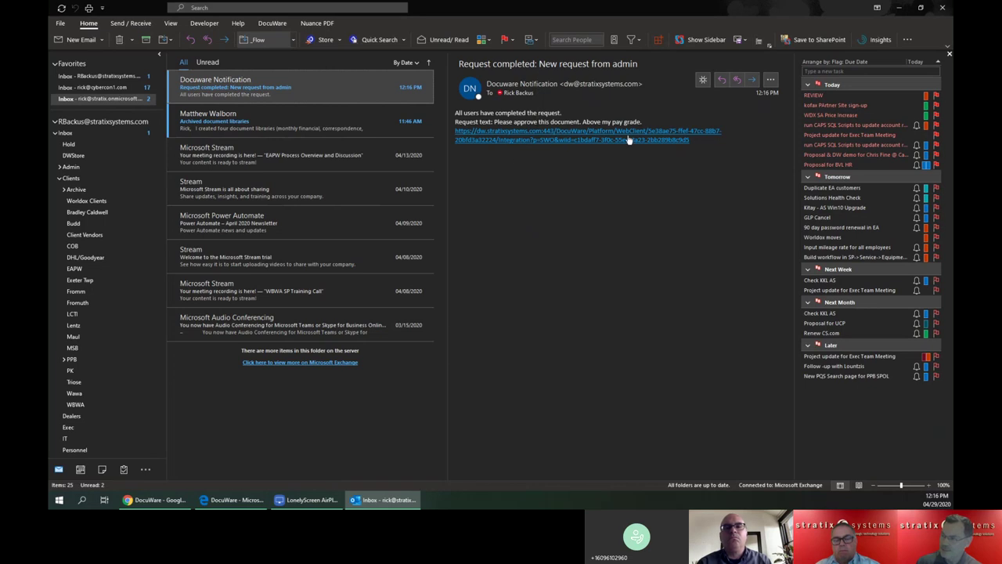
click(484, 138)
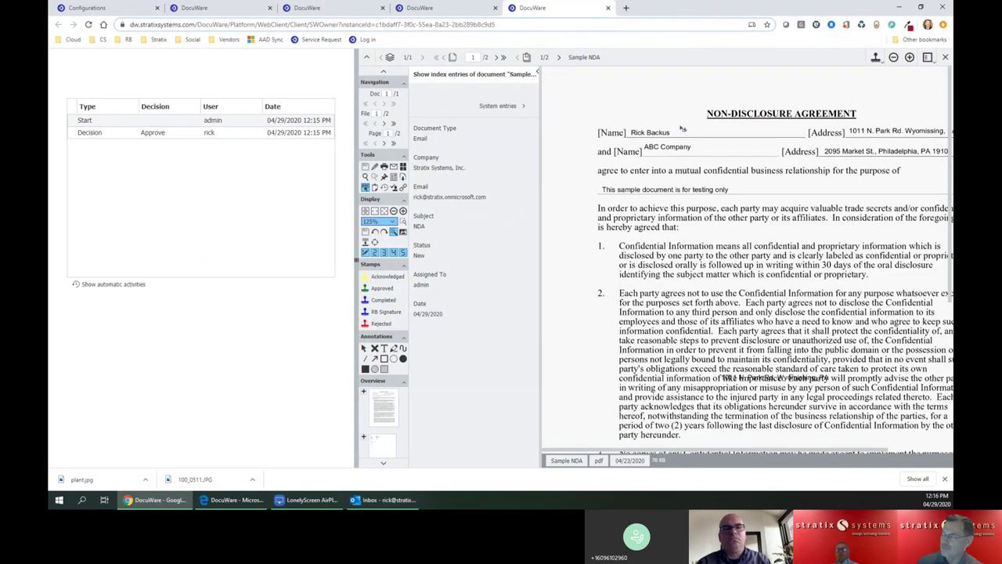
- Expand the Start and Approve decision entries in the NDA workflow history, then collapse the decision
click(140, 120)
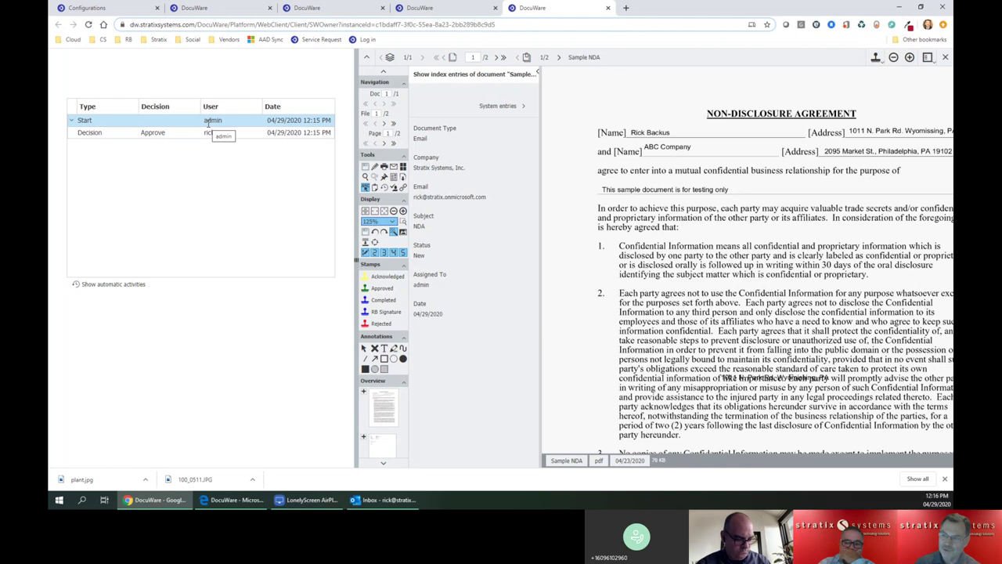
click(176, 135)
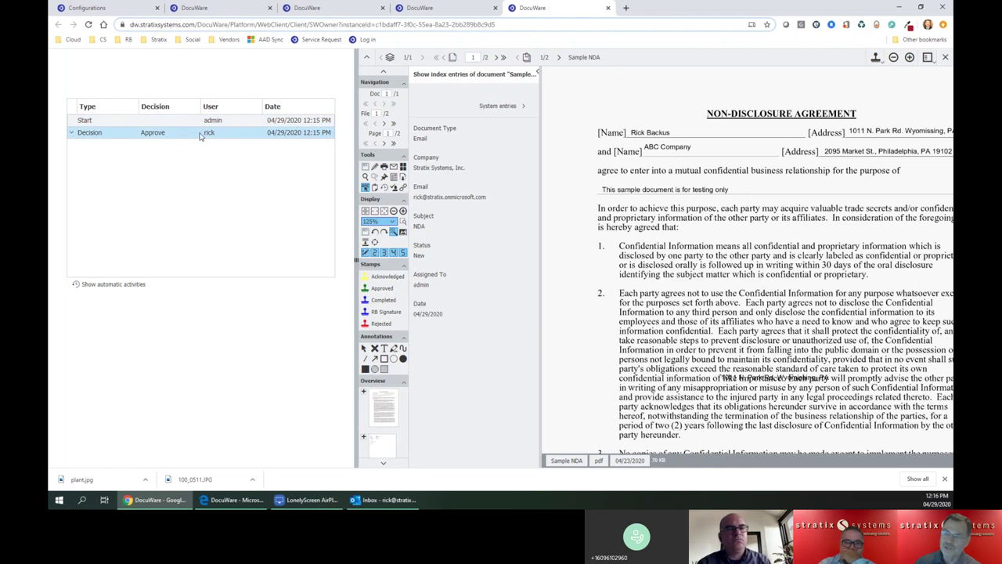
click(170, 142)
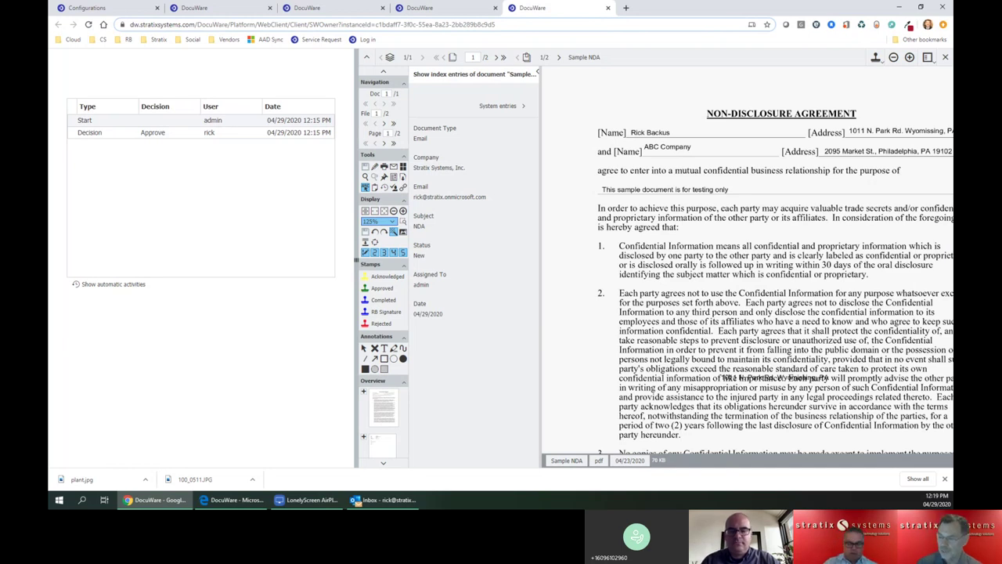
- Run a DocuWare Quick Search from the Outlook ribbon and open the Kavounos Real Estate document
click(356, 502)
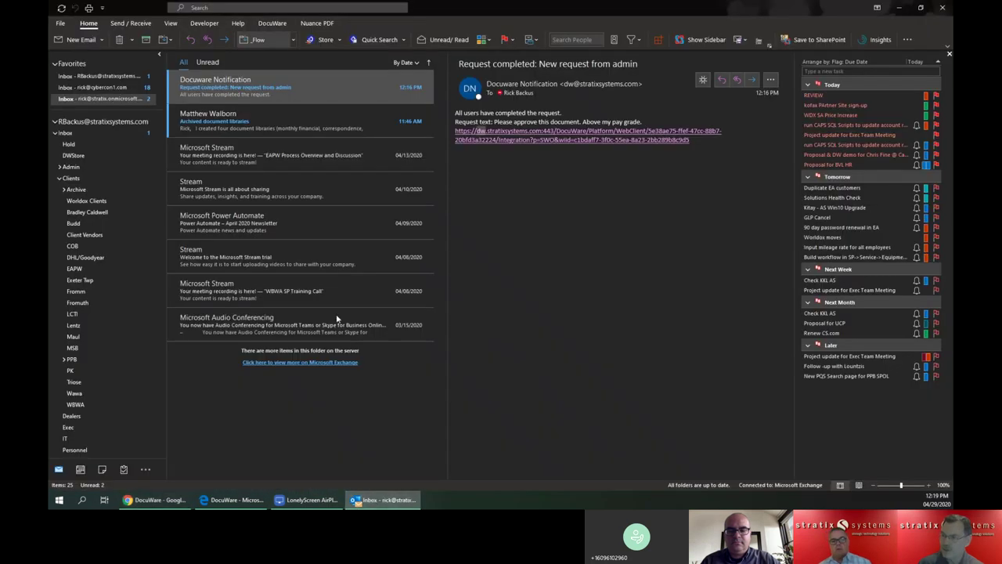
click(272, 24)
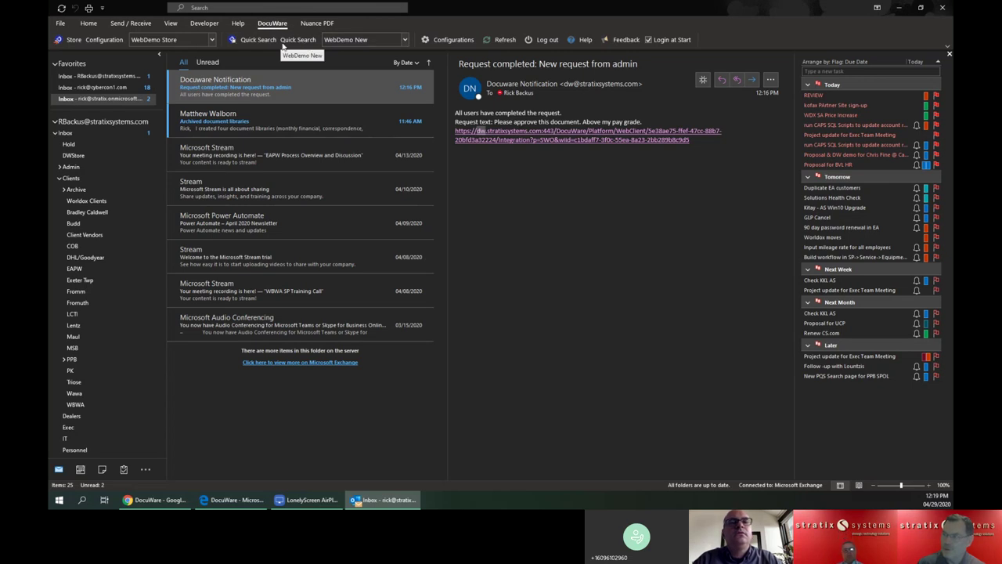
click(258, 40)
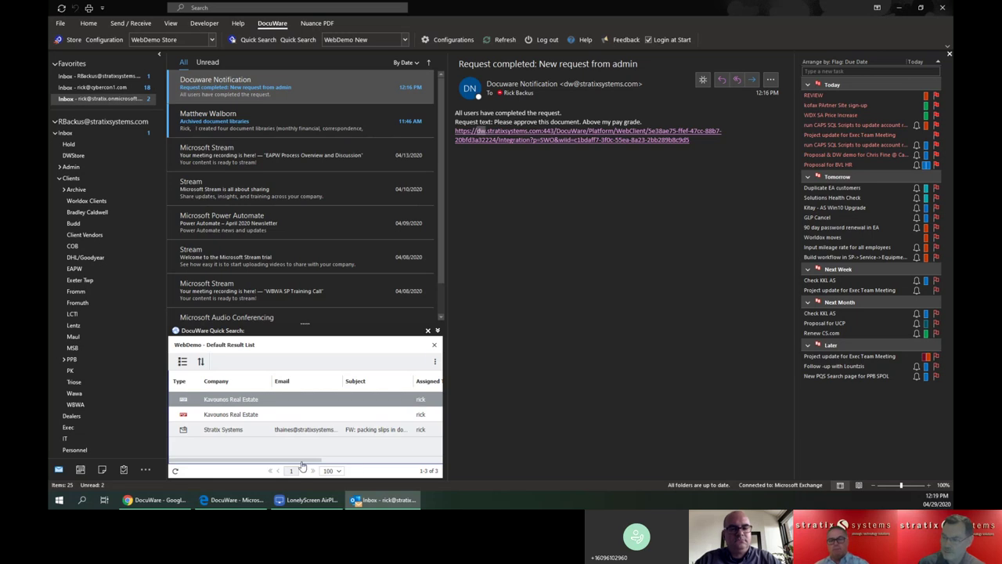
mouse_move(302, 461)
mouse_down()
mouse_move(350, 461)
mouse_move(294, 462)
mouse_up()
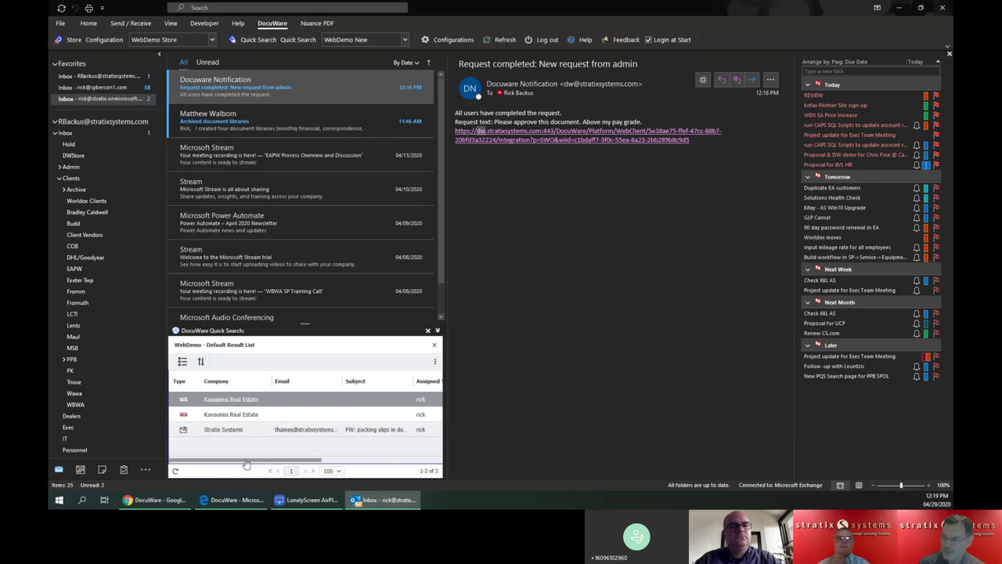
right_click(247, 401)
key(Escape)
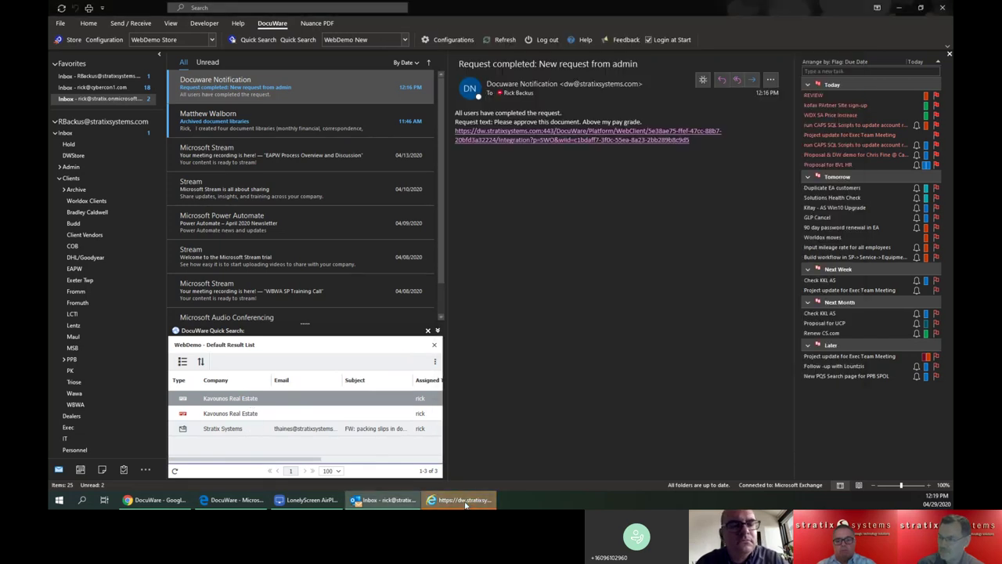
- Place an Acknowledged stamp near the contract's signature block
click(465, 505)
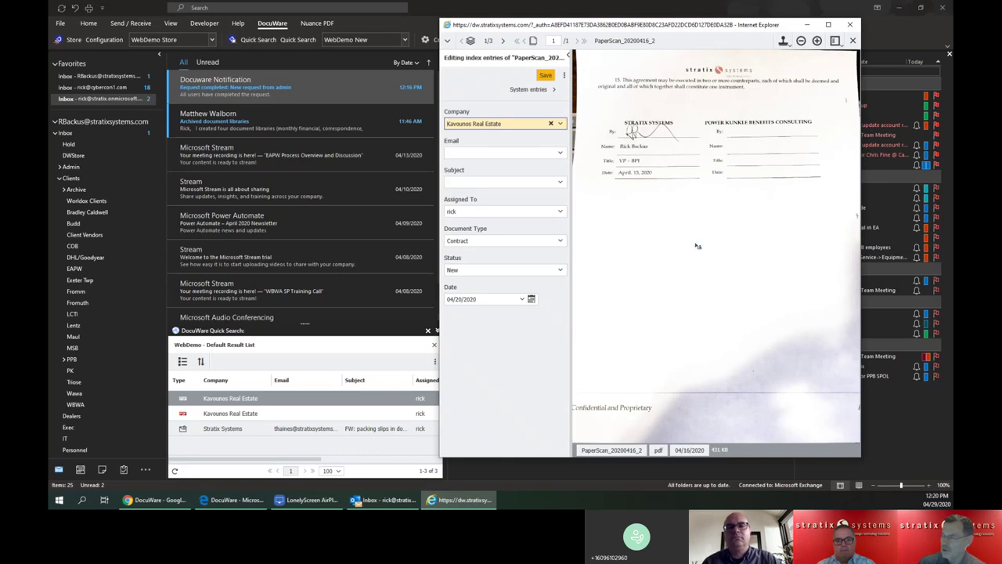
click(784, 40)
click(797, 66)
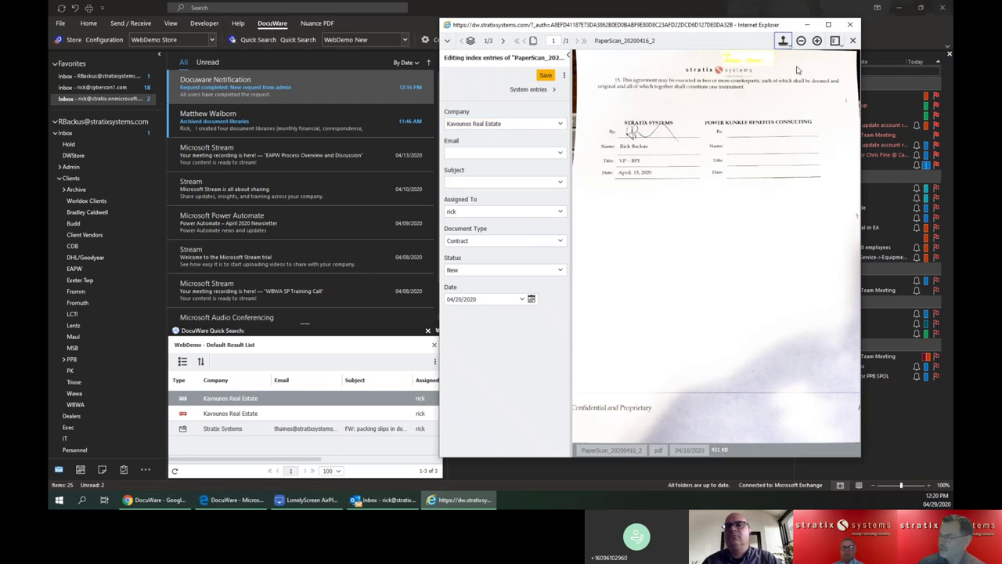
click(658, 214)
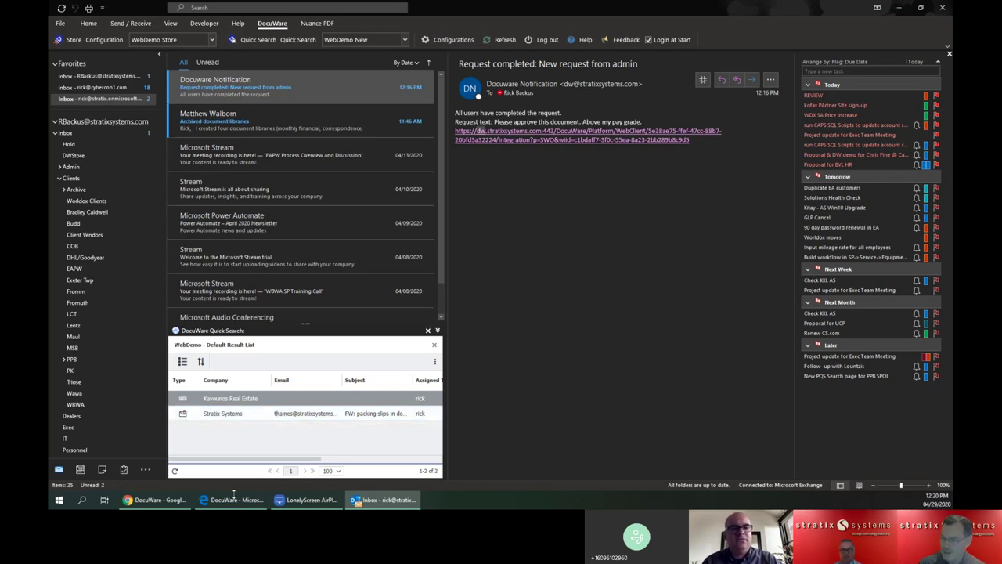
- Search the DocuWare web client for Status Acknowledged and open the Kavounos Real Estate contract
click(165, 503)
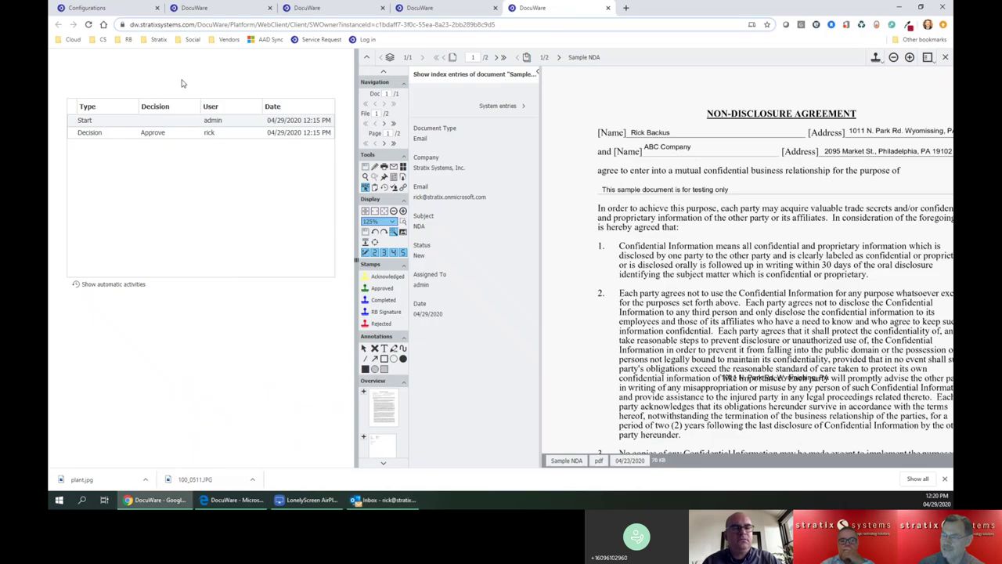
click(301, 8)
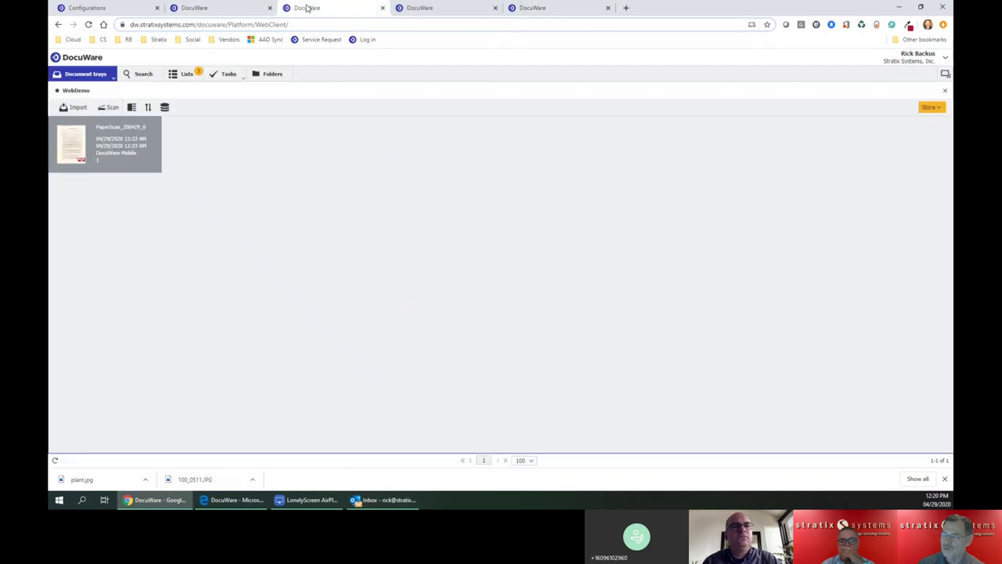
click(127, 74)
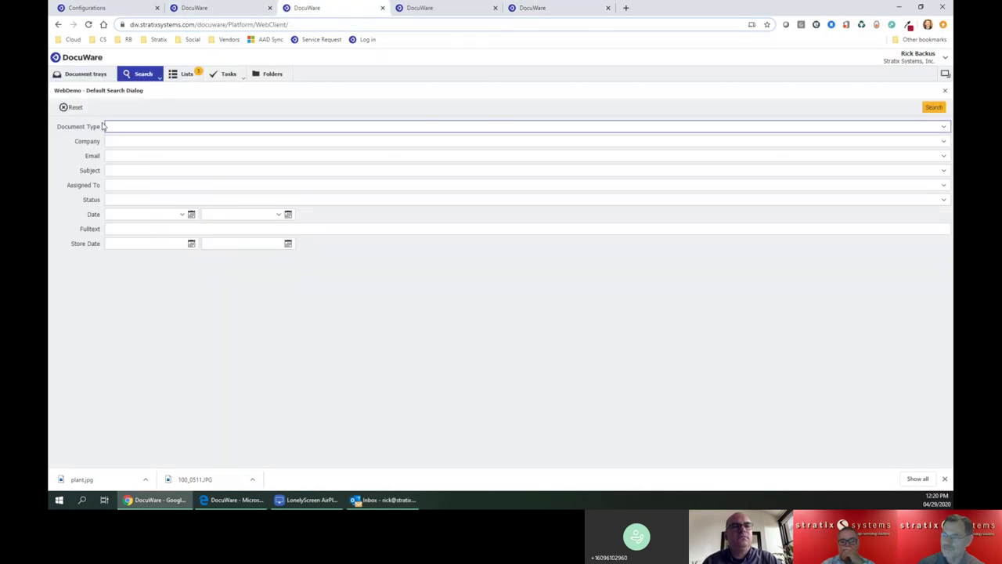
click(124, 200)
text(ack)
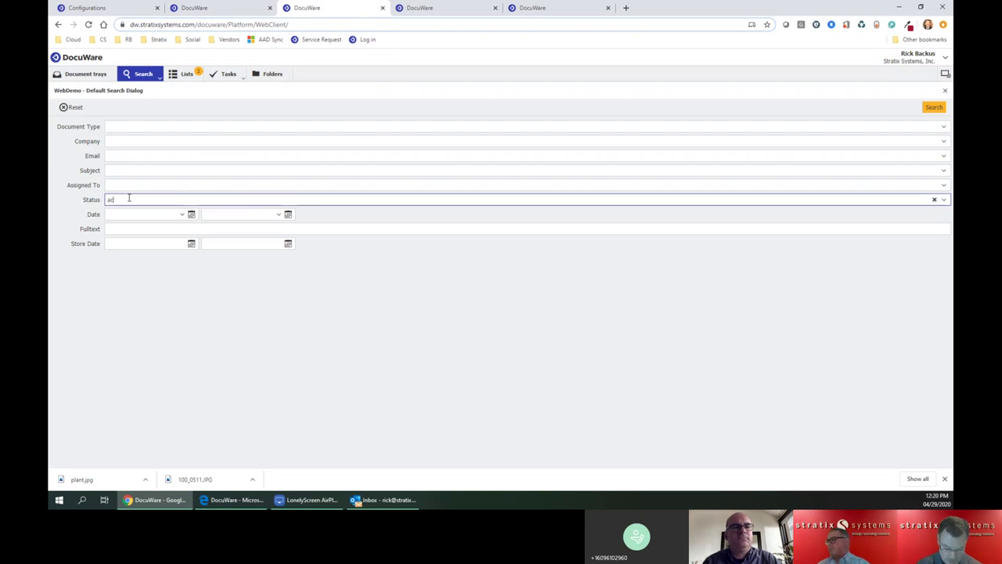
click(157, 214)
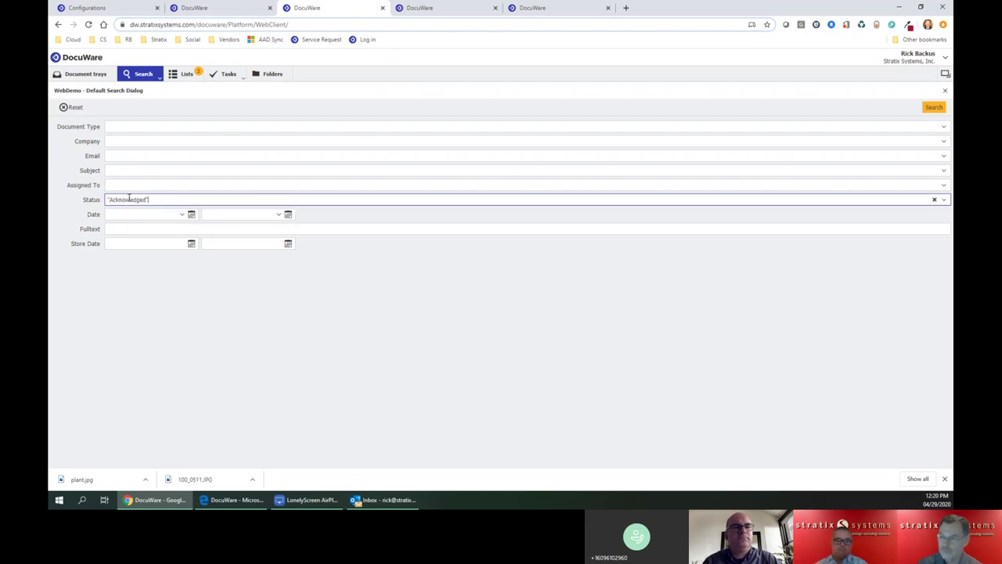
click(935, 108)
double_click(164, 162)
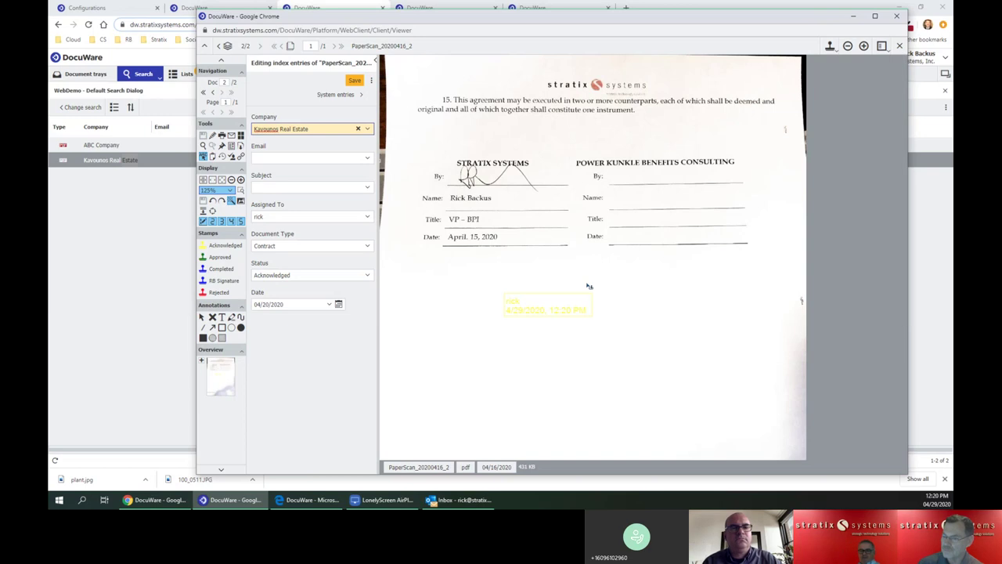
- Close the Kavounos Real Estate contract viewer window
click(896, 16)
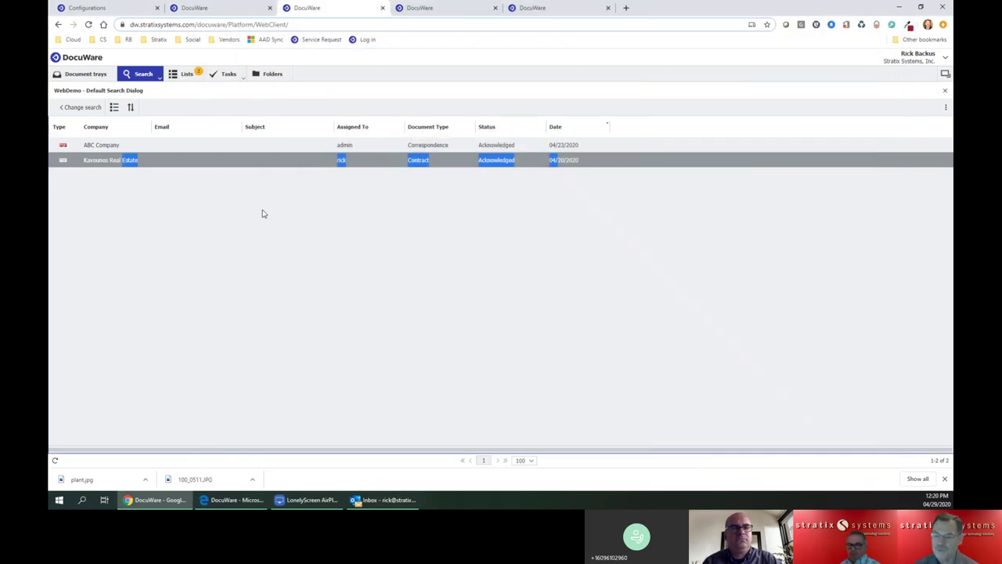